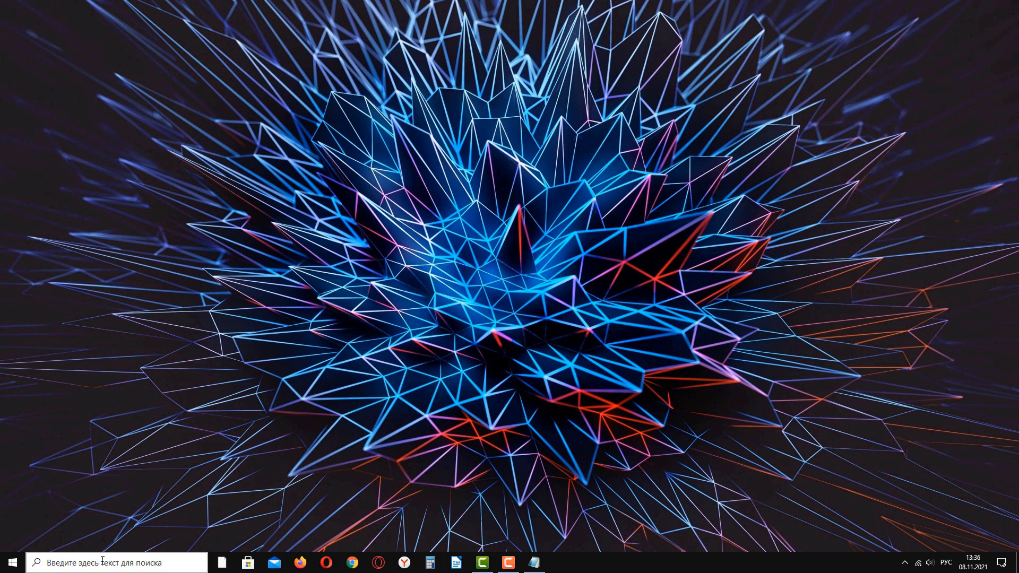
Open OBS Studio and add a new display capture source named "Захват экрана" with its default properties.
{"action": "left_click", "coordinate": [116, 563]}
{"action": "left_click", "coordinate": [105, 425]}
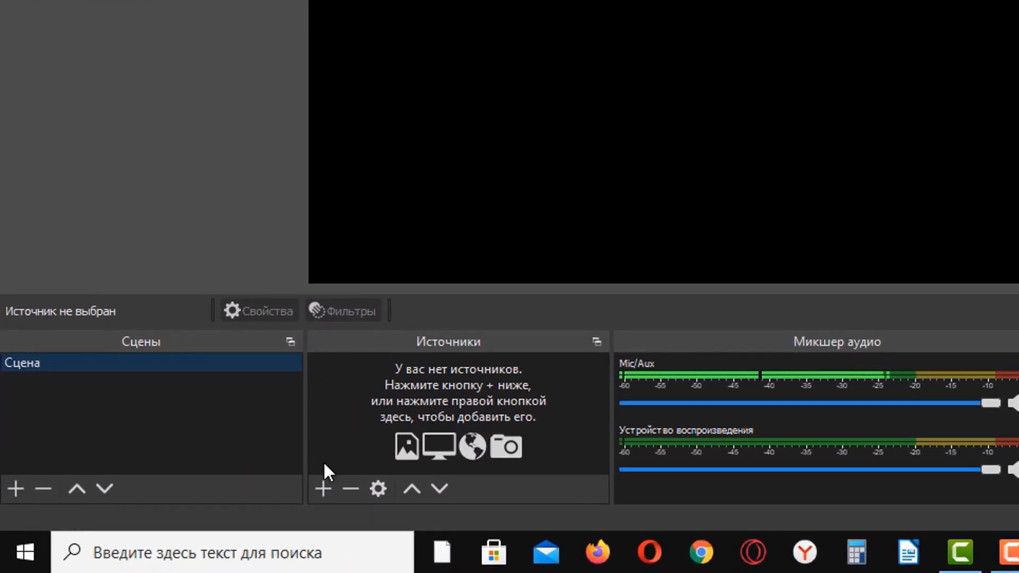
{"action": "left_click", "coordinate": [178, 526]}
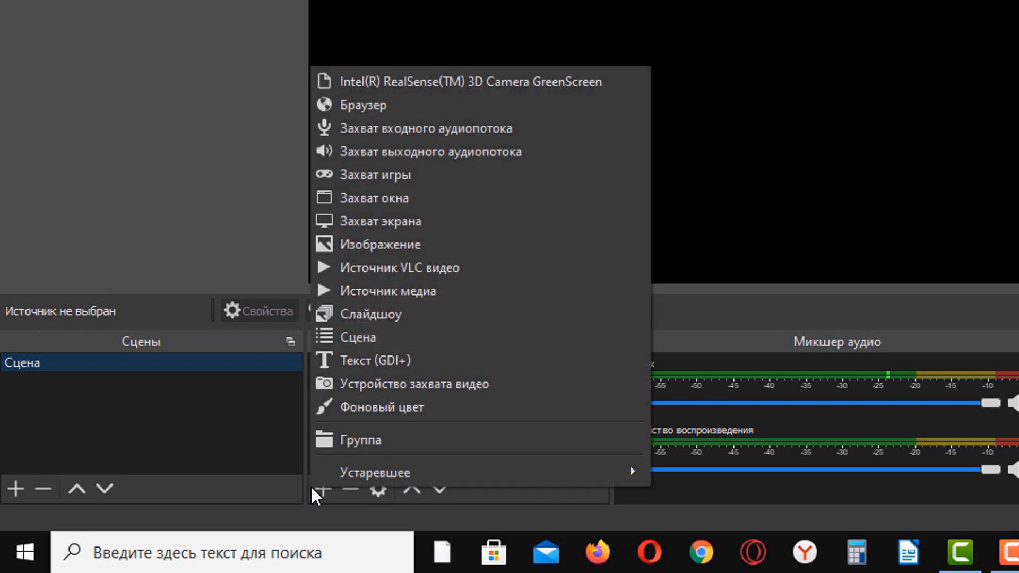
{"action": "left_click", "coordinate": [411, 221]}
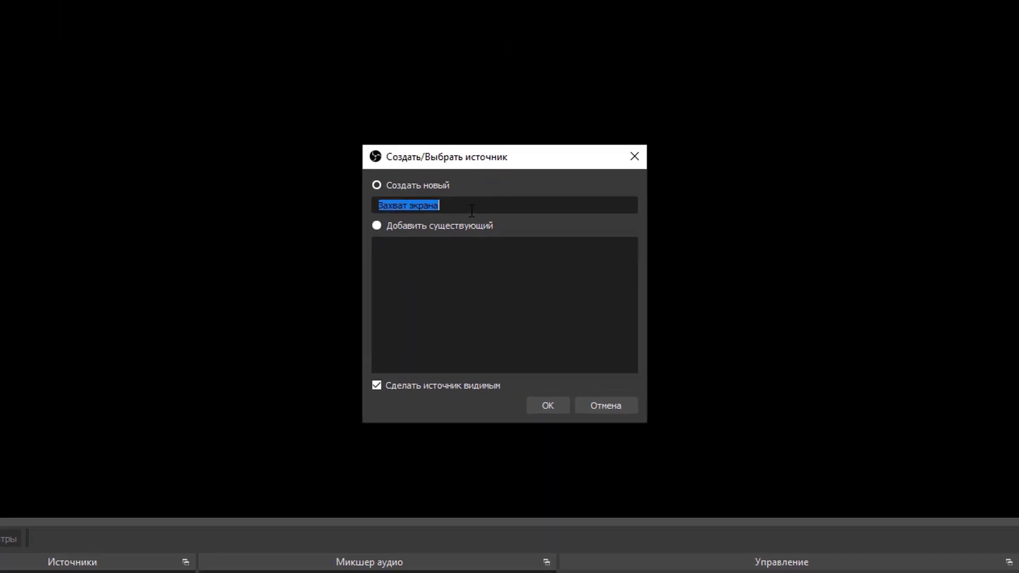
{"action": "left_click", "coordinate": [547, 404]}
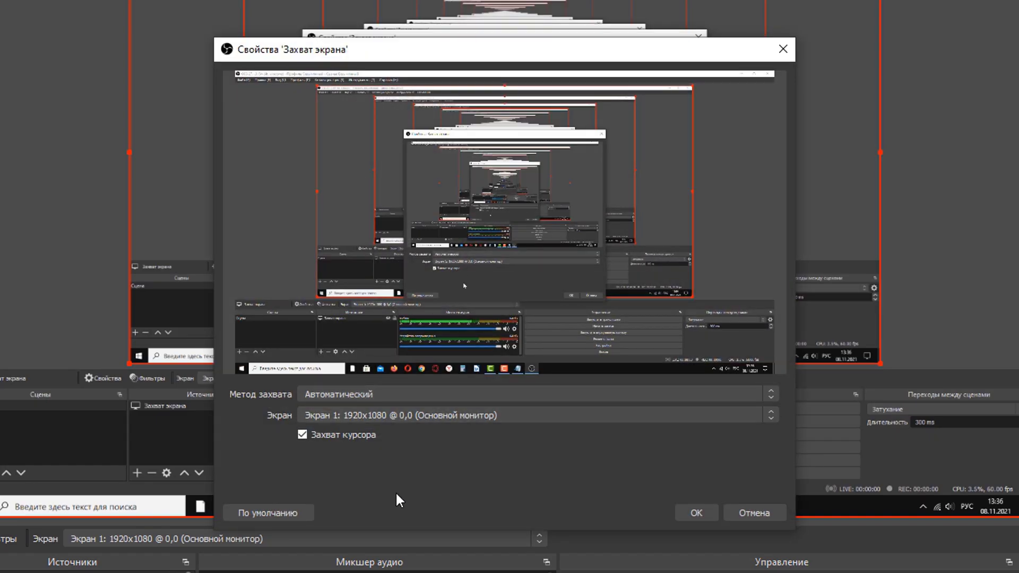
{"action": "left_click", "coordinate": [695, 511]}
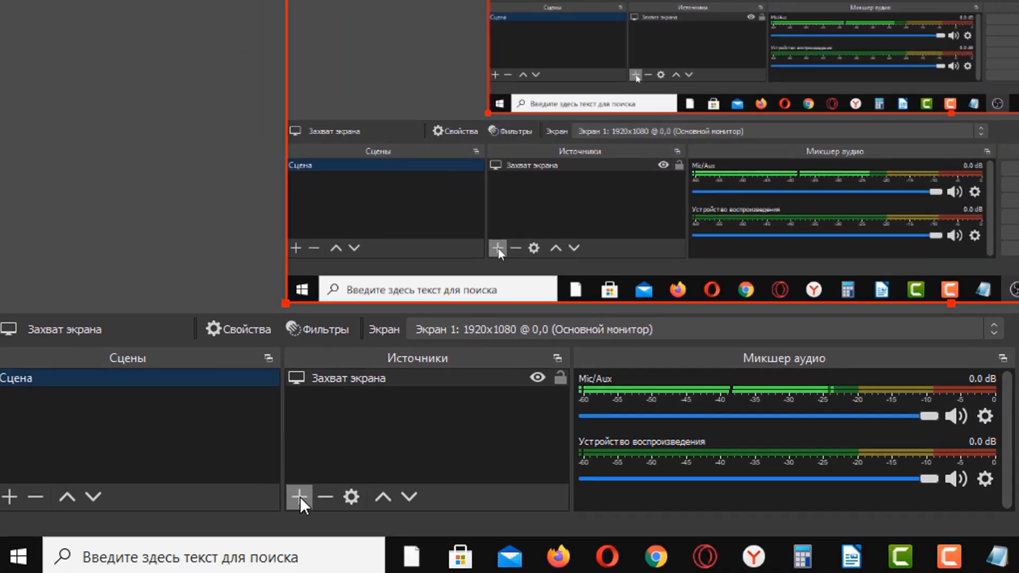
Add a second display capture source named "Захват экрана - часть экрана" for Экран 1, keeping its default properties.
{"action": "left_click", "coordinate": [137, 472]}
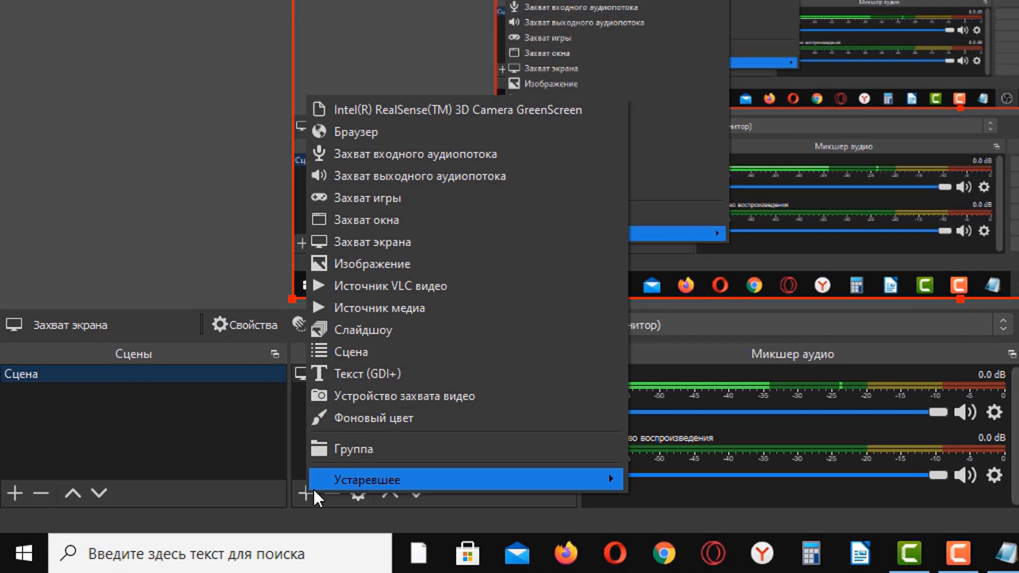
{"action": "left_click", "coordinate": [375, 245]}
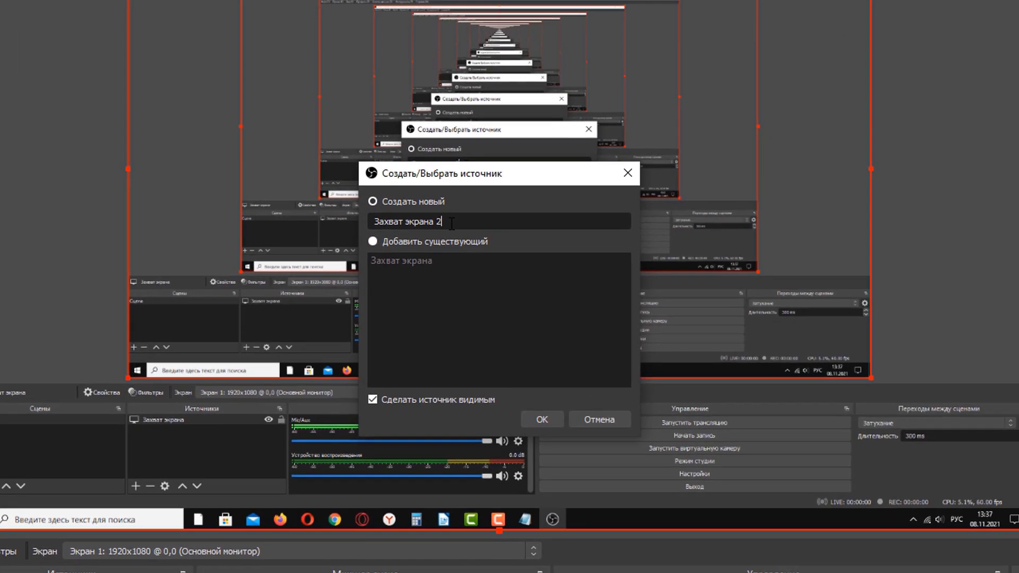
{"action": "key", "text": "BackSpace"}
{"action": "type", "text": "- часть экрана"}
{"action": "left_click", "coordinate": [550, 425]}
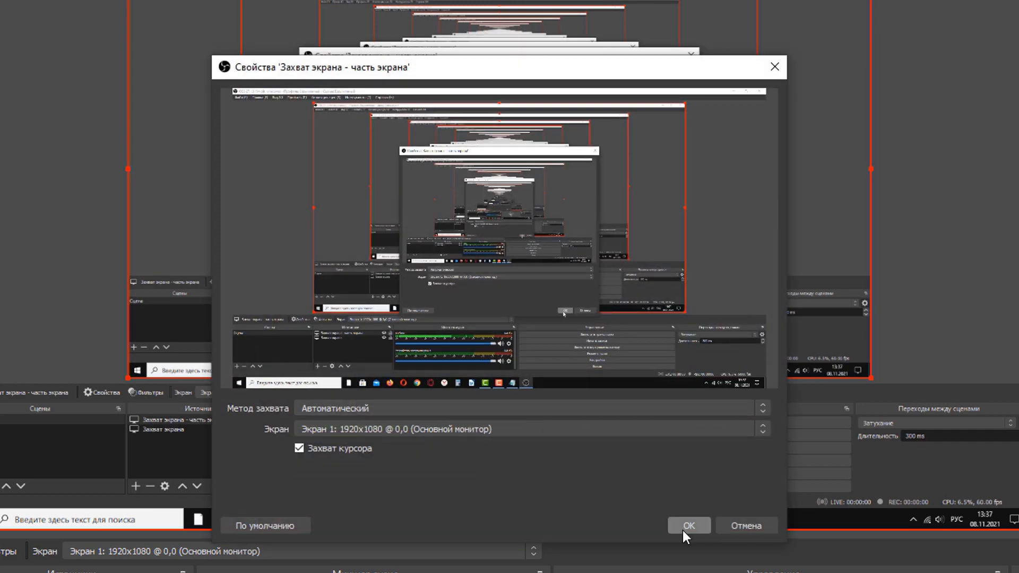
{"action": "left_click", "coordinate": [682, 530]}
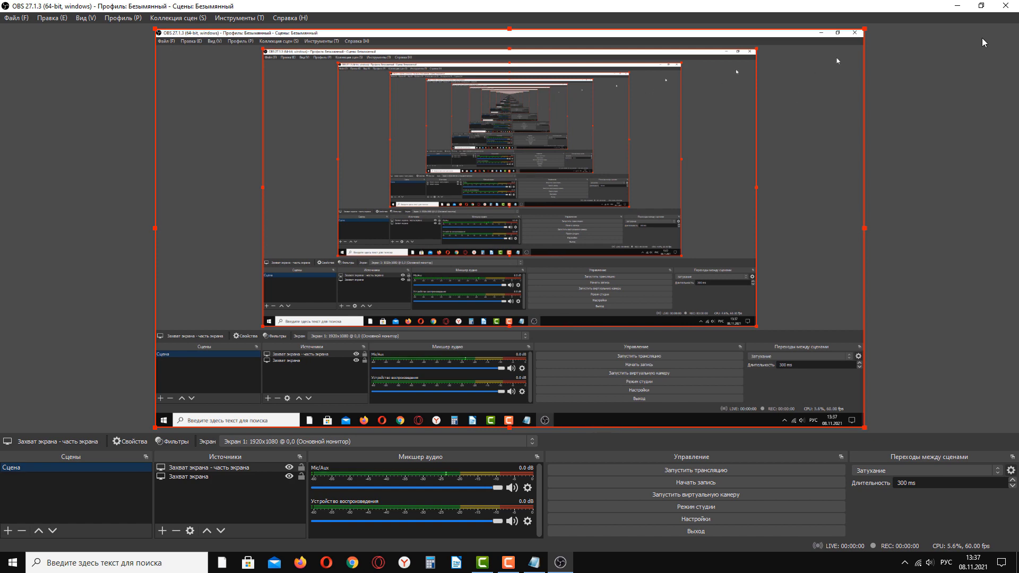
Restore the OBS window from full screen and place a shrunken "Этот компьютер" window on the free desktop area beside it.
{"action": "left_click", "coordinate": [980, 6]}
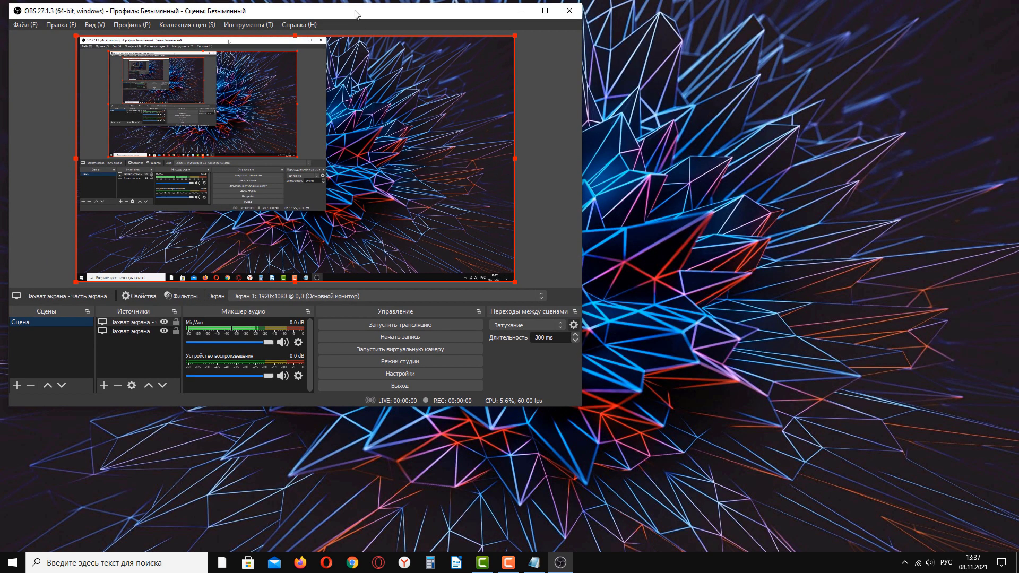
{"action": "mouse_move", "coordinate": [353, 15]}
{"action": "left_mouse_down"}
{"action": "mouse_move", "coordinate": [375, 20]}
{"action": "mouse_move", "coordinate": [361, 21]}
{"action": "left_mouse_up"}
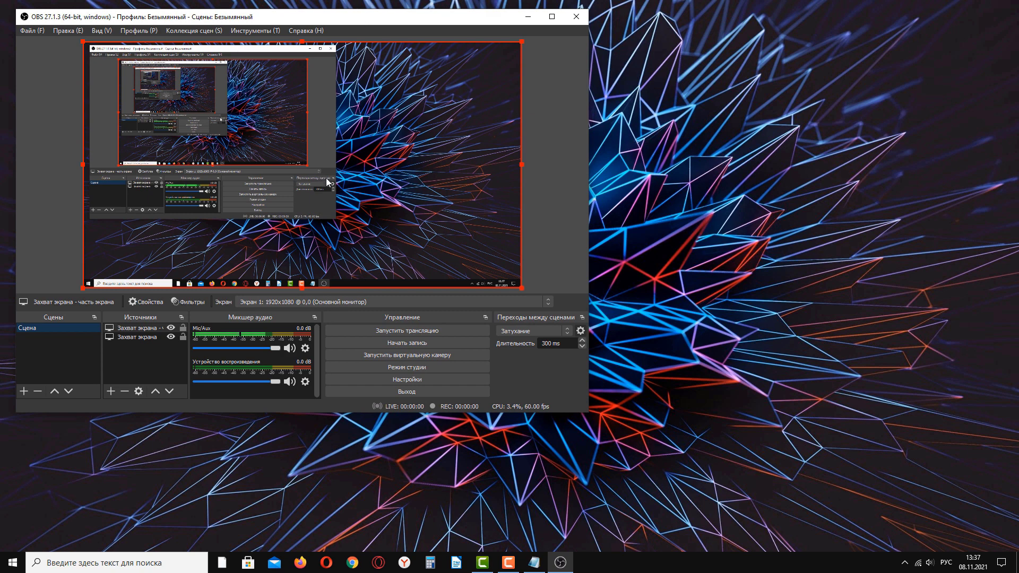
{"action": "left_click", "coordinate": [153, 560]}
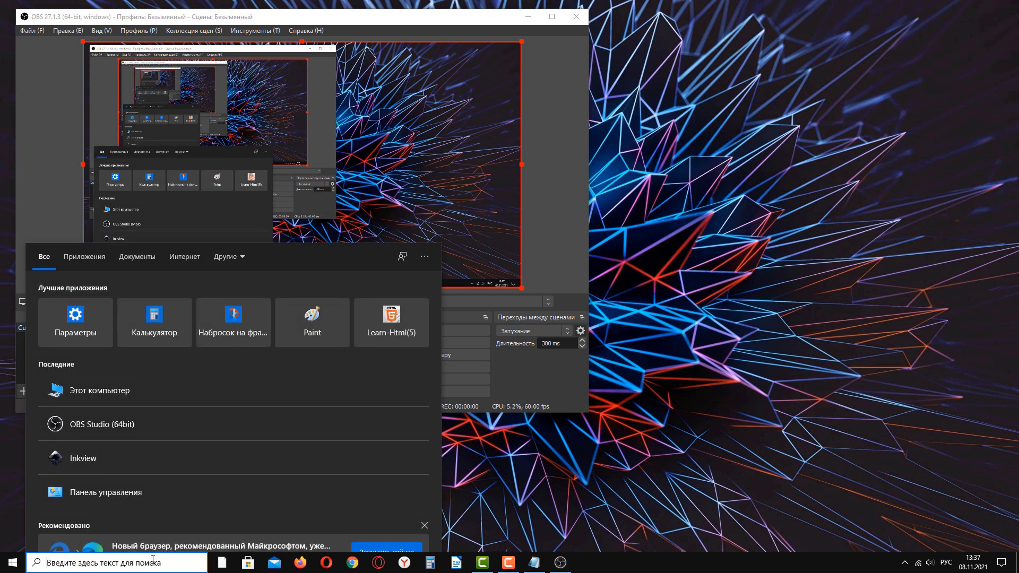
{"action": "type", "text": "к"}
{"action": "left_click", "coordinate": [97, 303]}
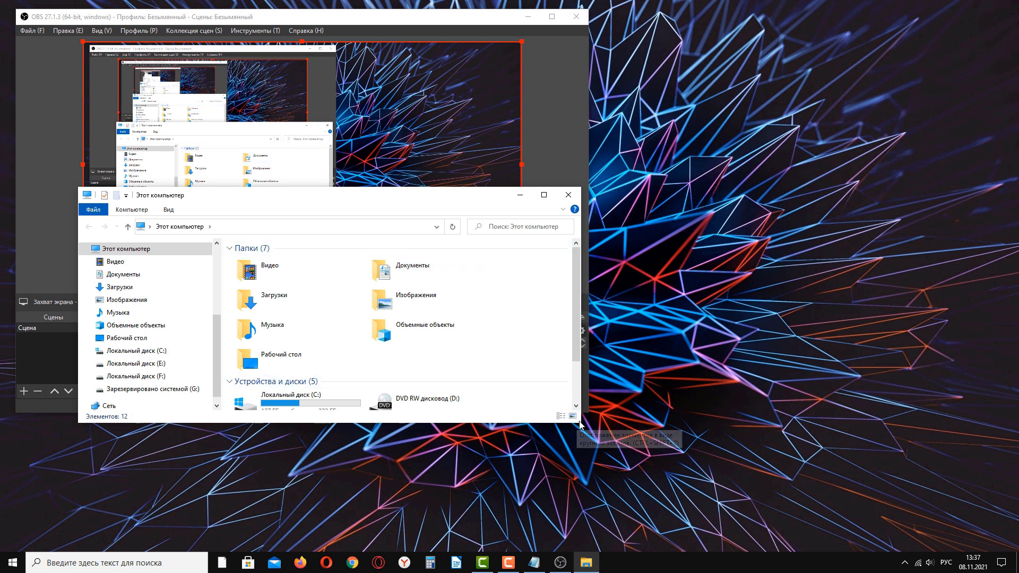
{"action": "left_click_drag", "start_coordinate": [581, 424], "coordinate": [404, 361]}
{"action": "left_click_drag", "start_coordinate": [259, 201], "coordinate": [846, 43]}
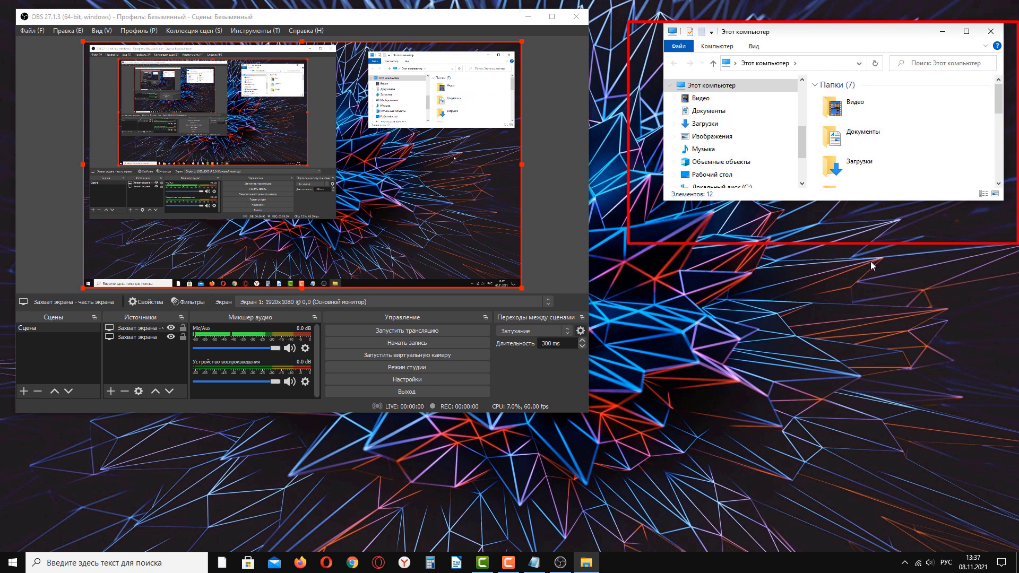
Add a "Кадрирование" filter with its default name to the "Захват экрана - часть экрана" source.
{"action": "left_click", "coordinate": [546, 377]}
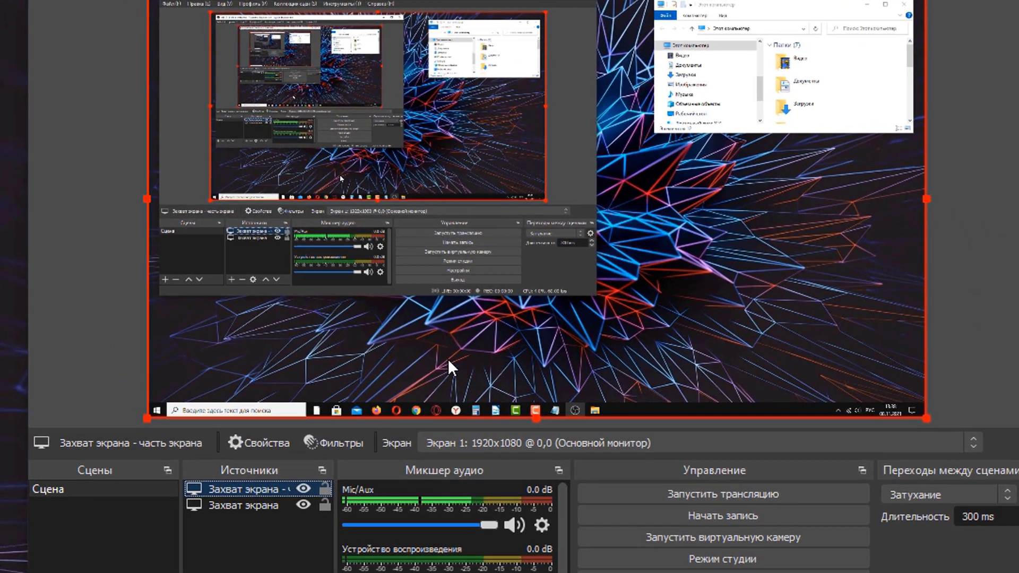
{"action": "right_click", "coordinate": [220, 487]}
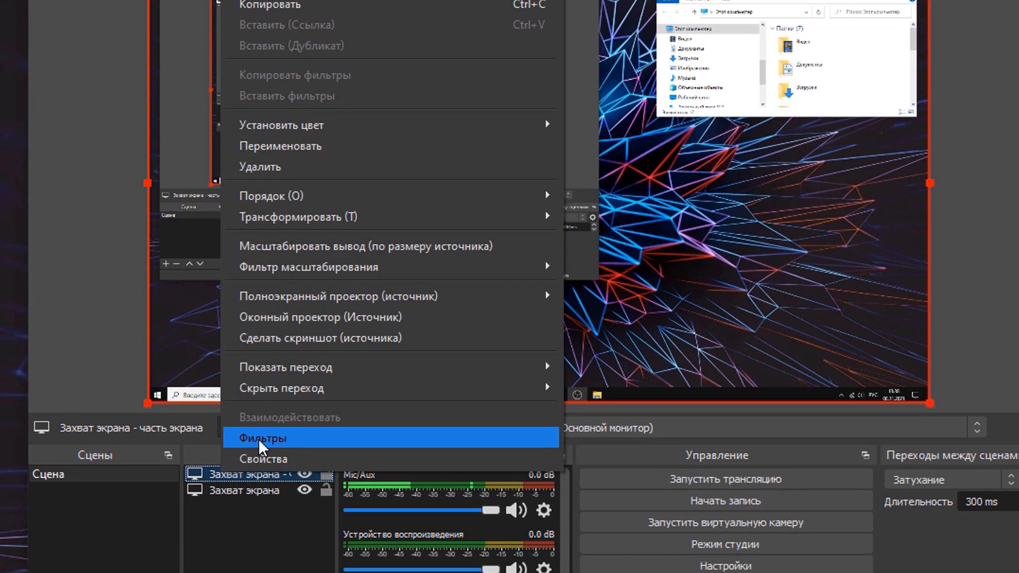
{"action": "left_click", "coordinate": [259, 446]}
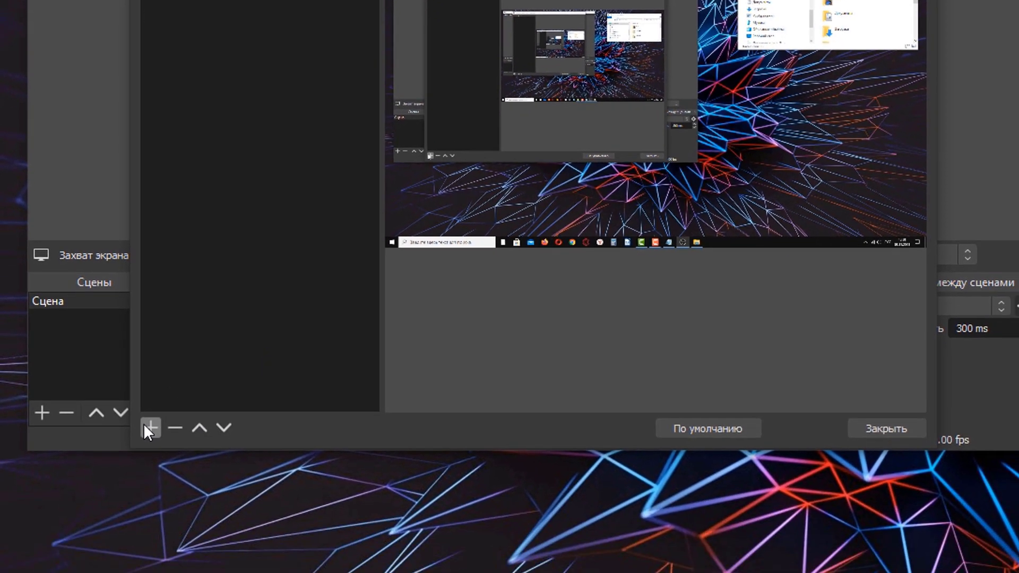
{"action": "left_click", "coordinate": [156, 514]}
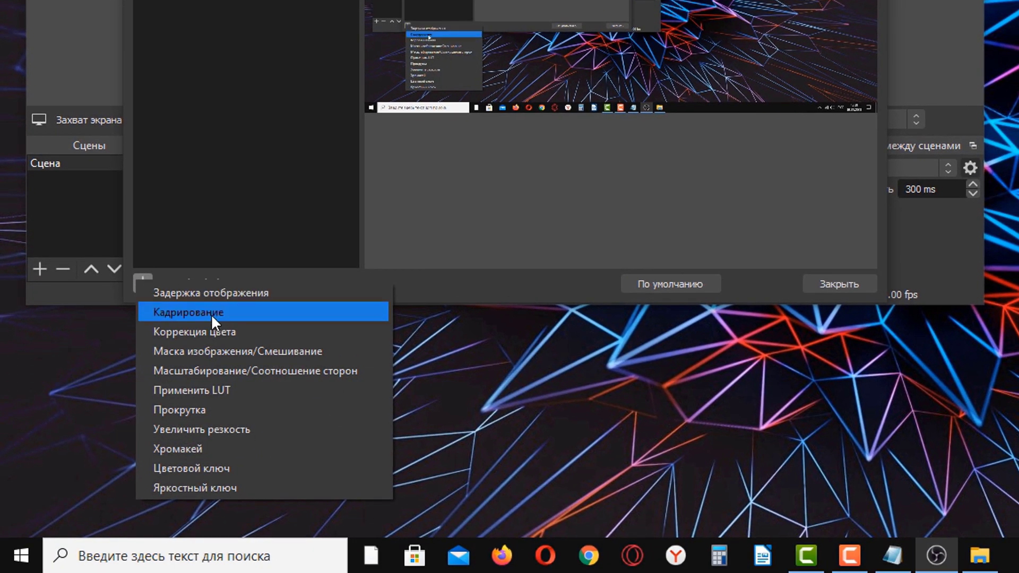
{"action": "left_click", "coordinate": [211, 314]}
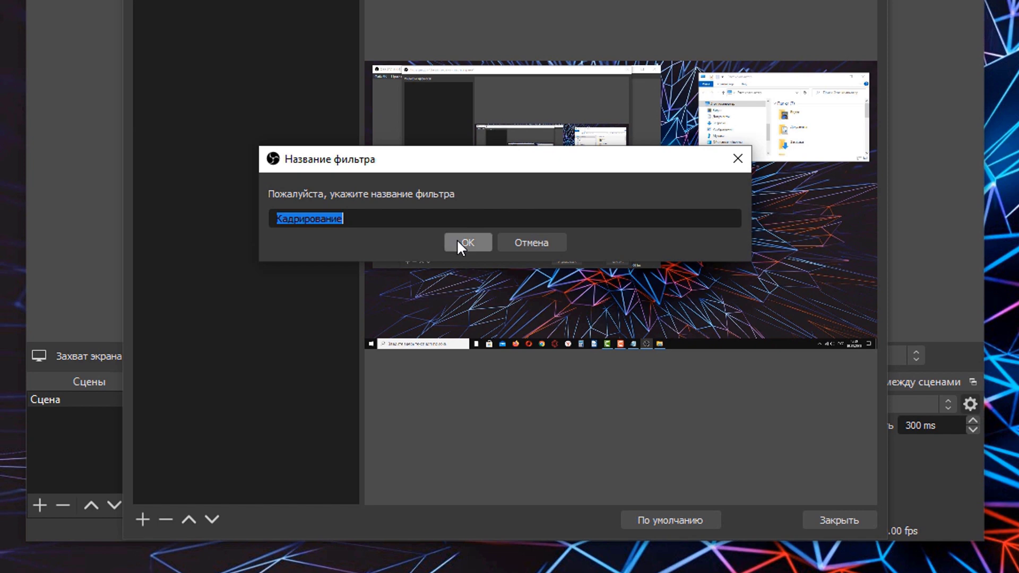
{"action": "left_click", "coordinate": [458, 242]}
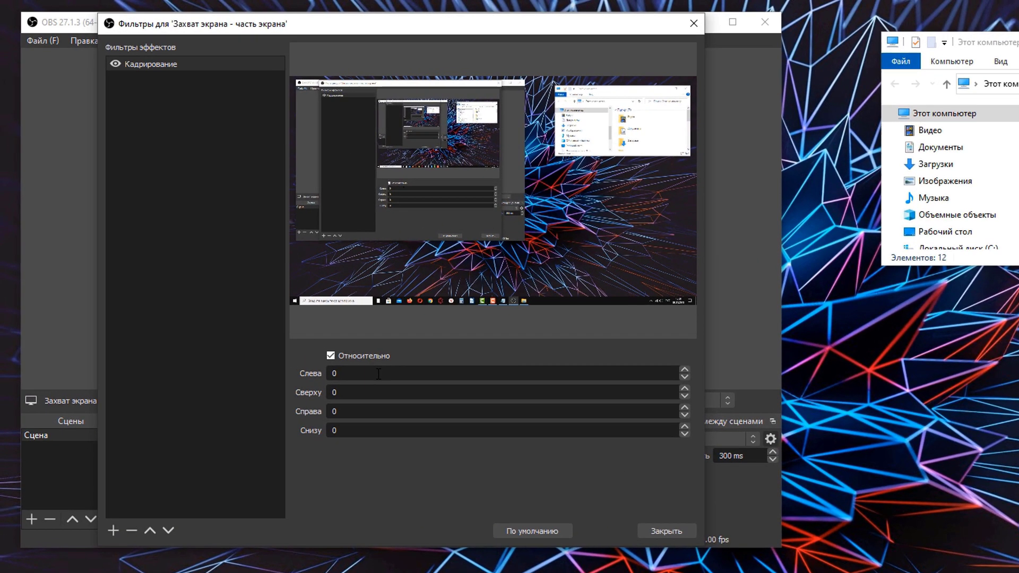
Try a left crop of 1500, set it to 1200 instead, and shift the "Этот компьютер" window slightly within the captured area.
{"action": "key", "text": "Tab"}
{"action": "type", "text": "1500"}
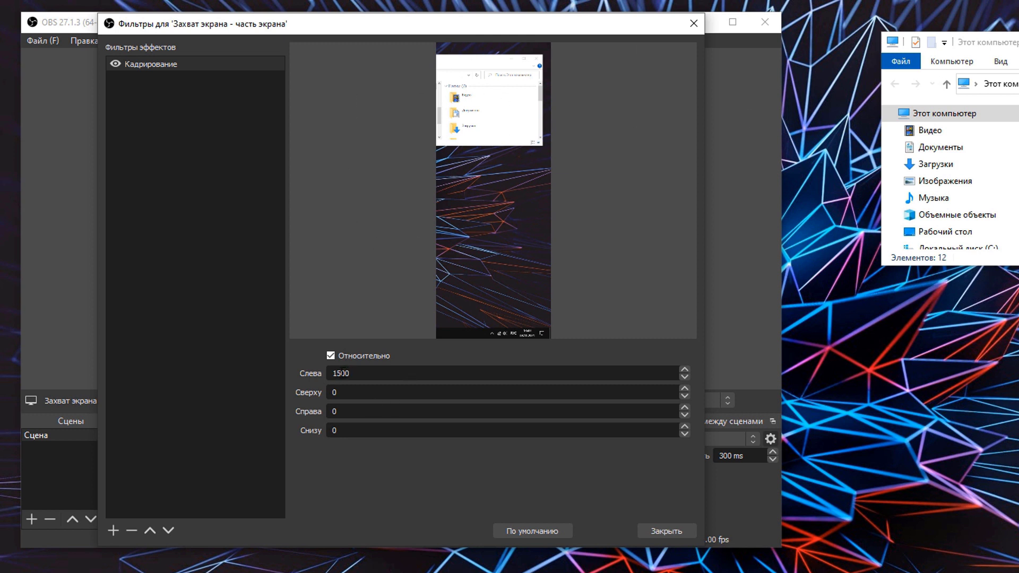
{"action": "left_click_drag", "start_coordinate": [342, 373], "coordinate": [337, 373]}
{"action": "type", "text": "2"}
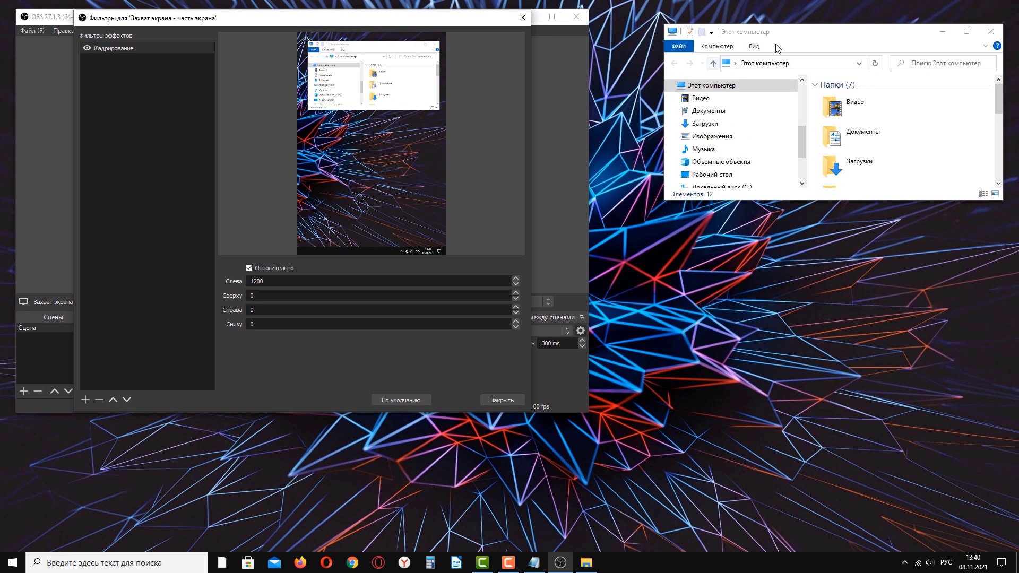
{"action": "left_click", "coordinate": [800, 39]}
{"action": "left_click_drag", "start_coordinate": [800, 40], "coordinate": [795, 39]}
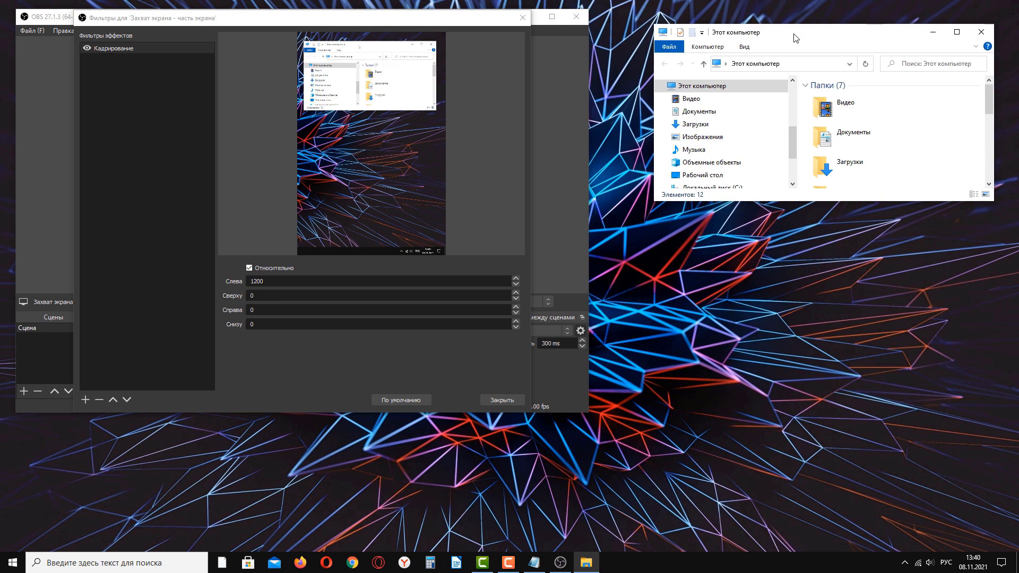
Set the bottom crop to 650 after trying 600 and 700, and move the "Этот компьютер" window toward the captured area's upper-left corner.
{"action": "double_click", "coordinate": [295, 328]}
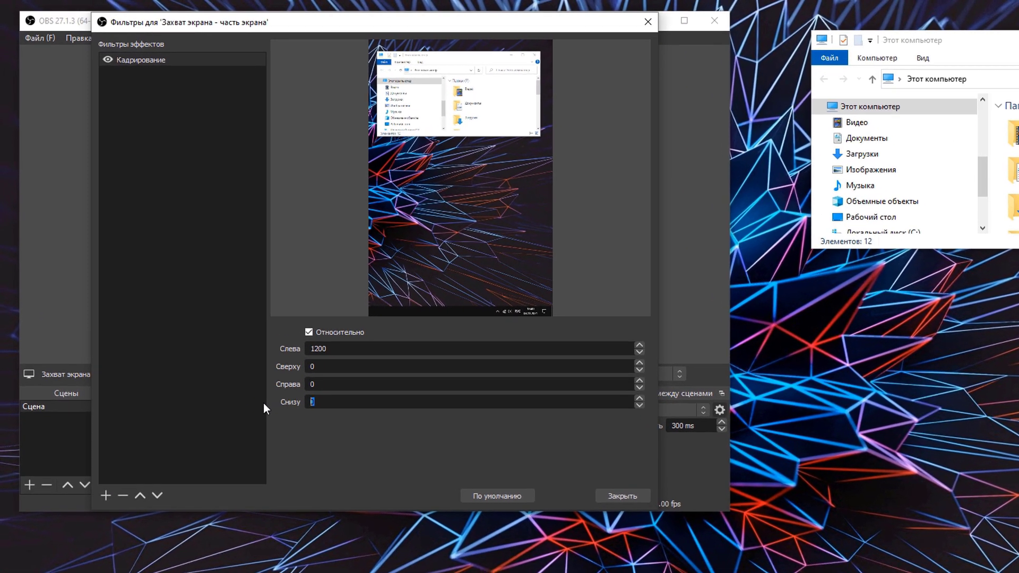
{"action": "type", "text": "600"}
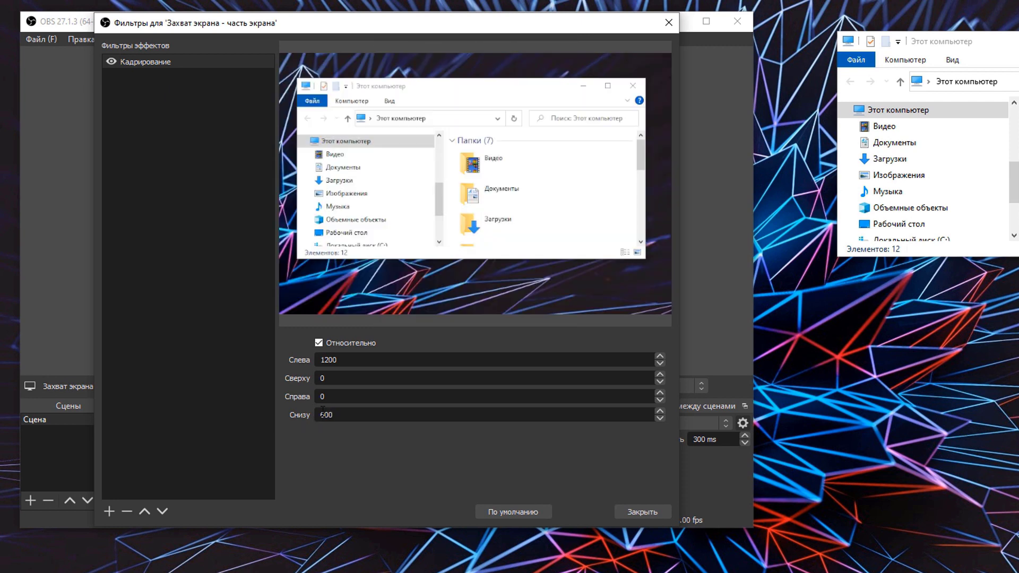
{"action": "left_click_drag", "start_coordinate": [320, 415], "coordinate": [325, 415]}
{"action": "type", "text": "7"}
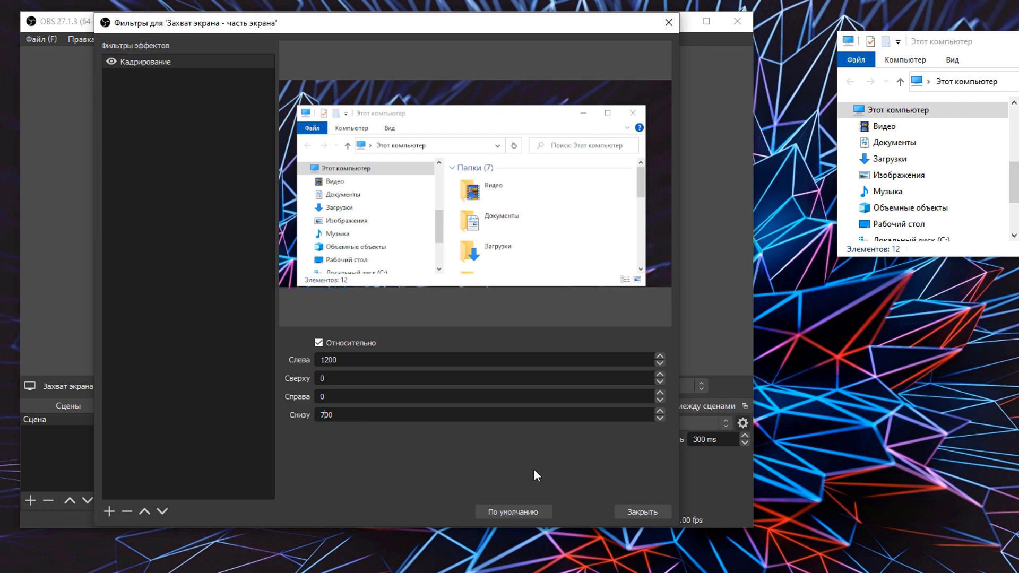
{"action": "key", "text": "BackSpace"}
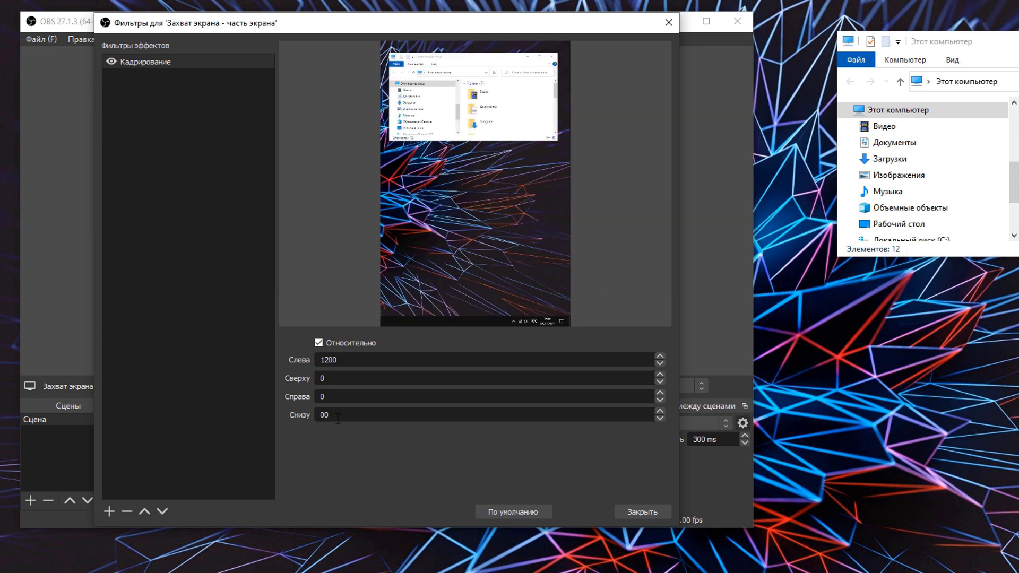
{"action": "type", "text": "65"}
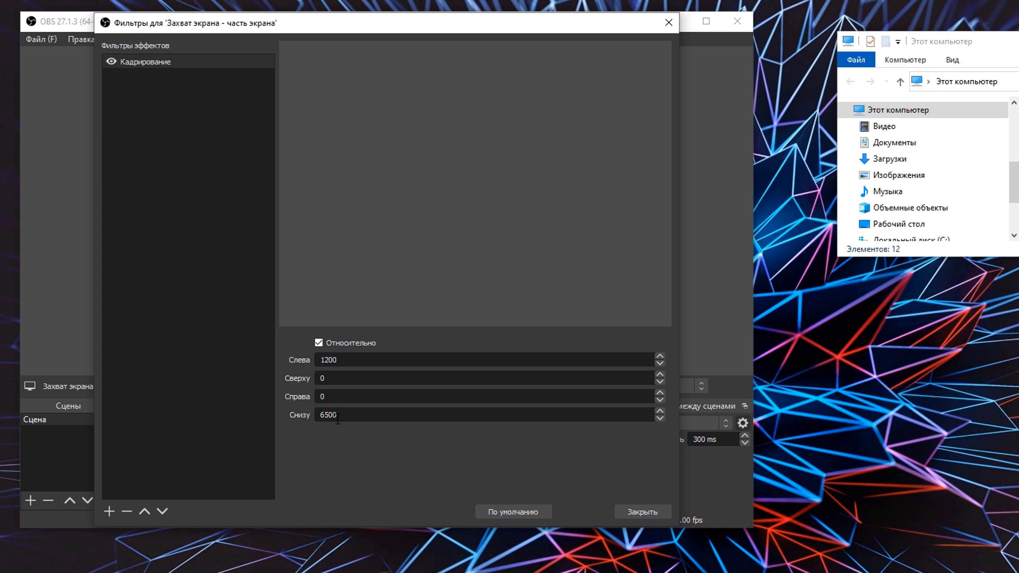
{"action": "key", "text": "BackSpace"}
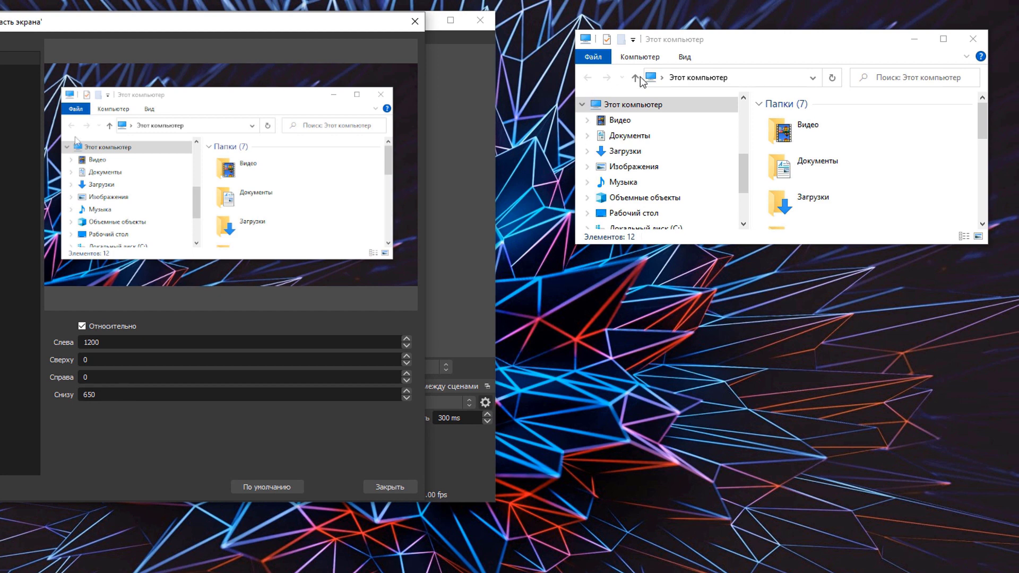
{"action": "left_click", "coordinate": [758, 46]}
{"action": "left_click_drag", "start_coordinate": [758, 46], "coordinate": [740, 21]}
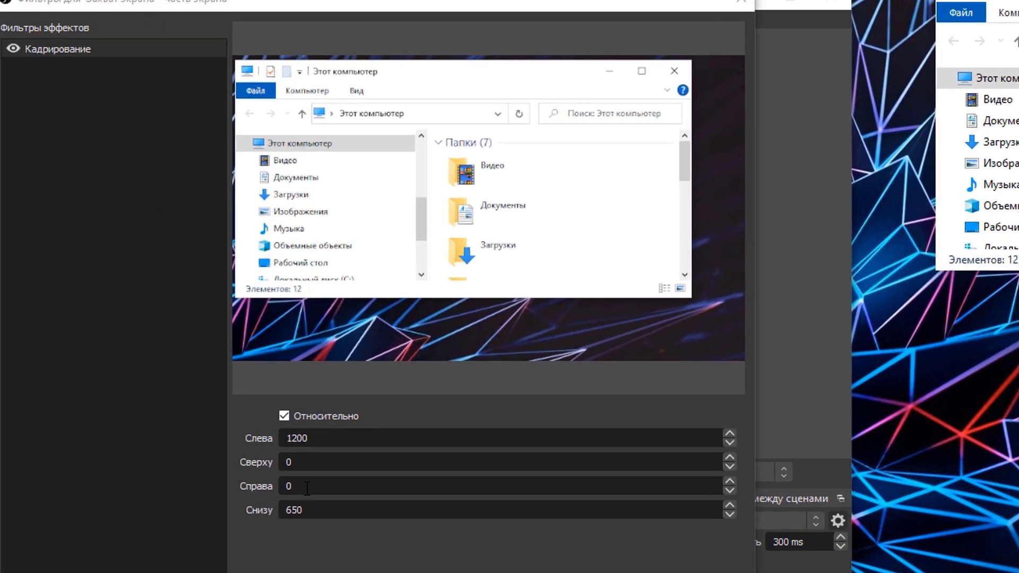
Try right crop values of 20 and 200, and set the right crop to 70.
{"action": "double_click", "coordinate": [85, 377]}
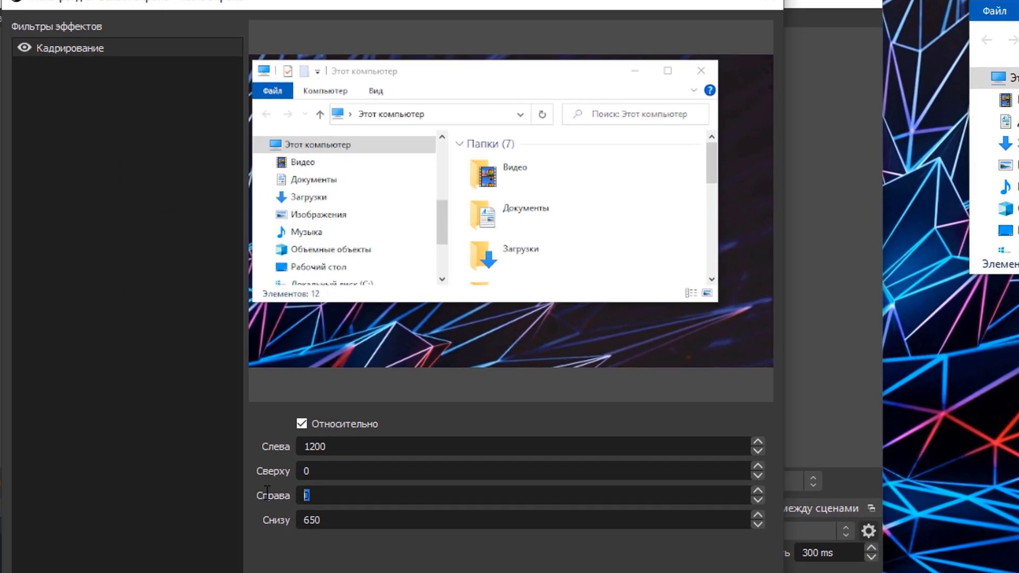
{"action": "type", "text": "20"}
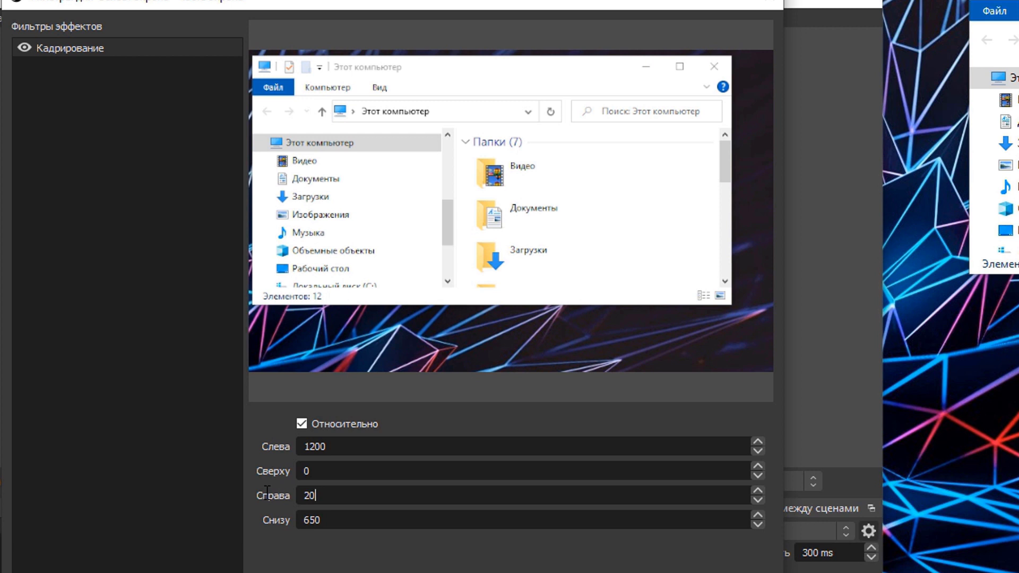
{"action": "type", "text": "0"}
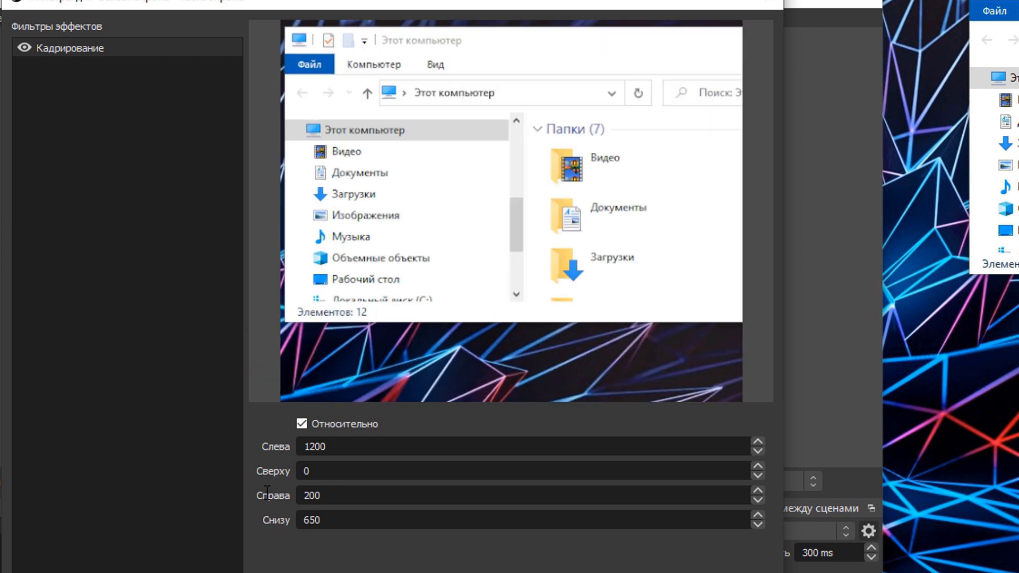
{"action": "key", "text": "BackSpace"}
{"action": "key", "text": "BackSpace"}
{"action": "key", "text": "BackSpace"}
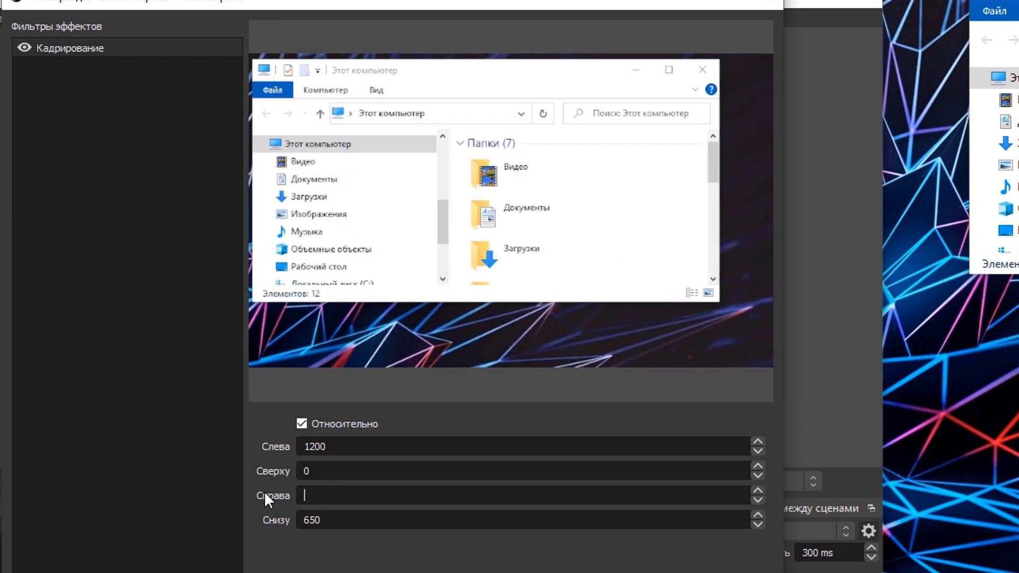
{"action": "type", "text": "70"}
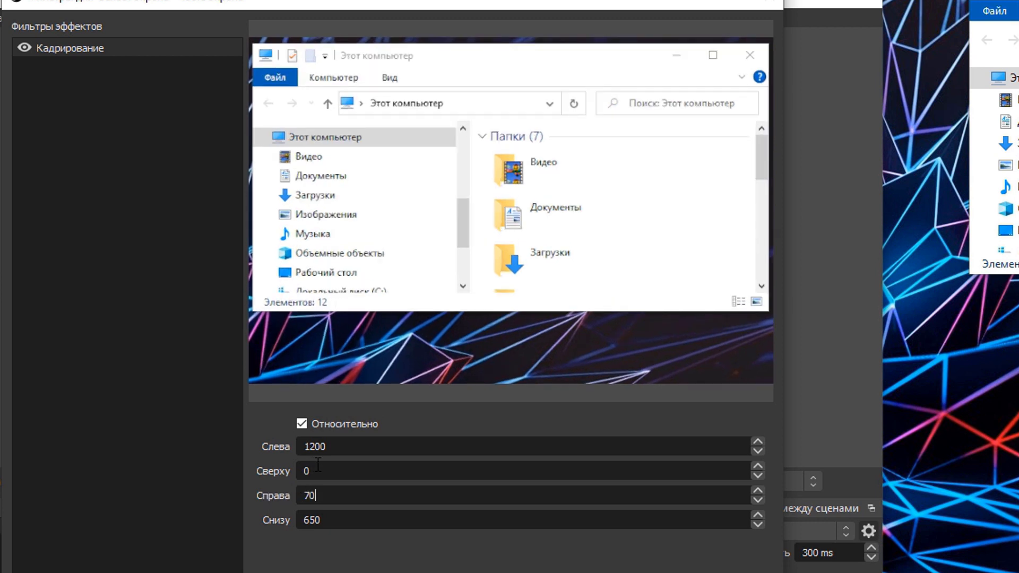
Try bottom crop values of 700, 750 and 740, set the bottom crop to 730, and close the filter settings.
{"action": "double_click", "coordinate": [343, 519]}
{"action": "type", "text": "7"}
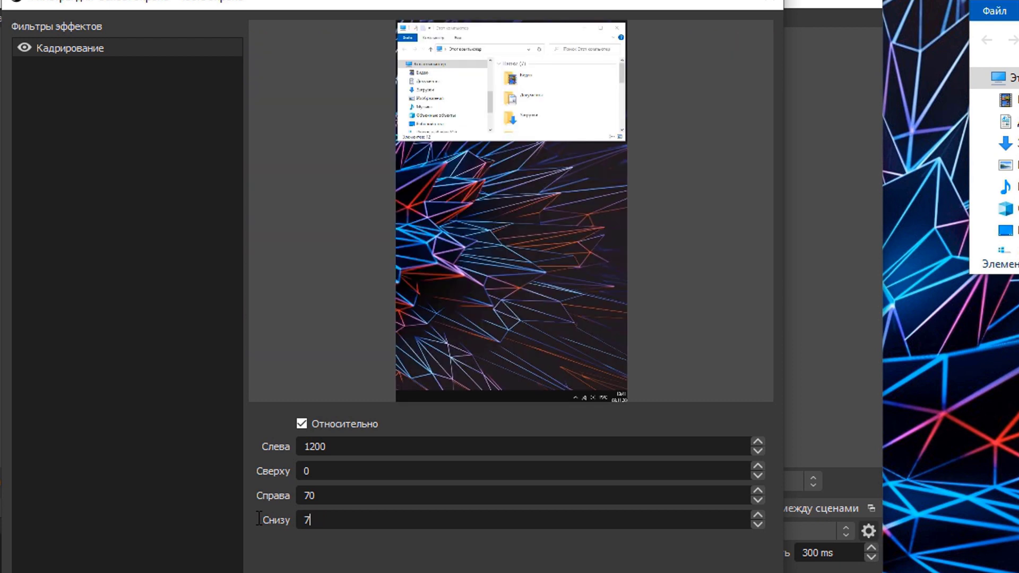
{"action": "type", "text": "00"}
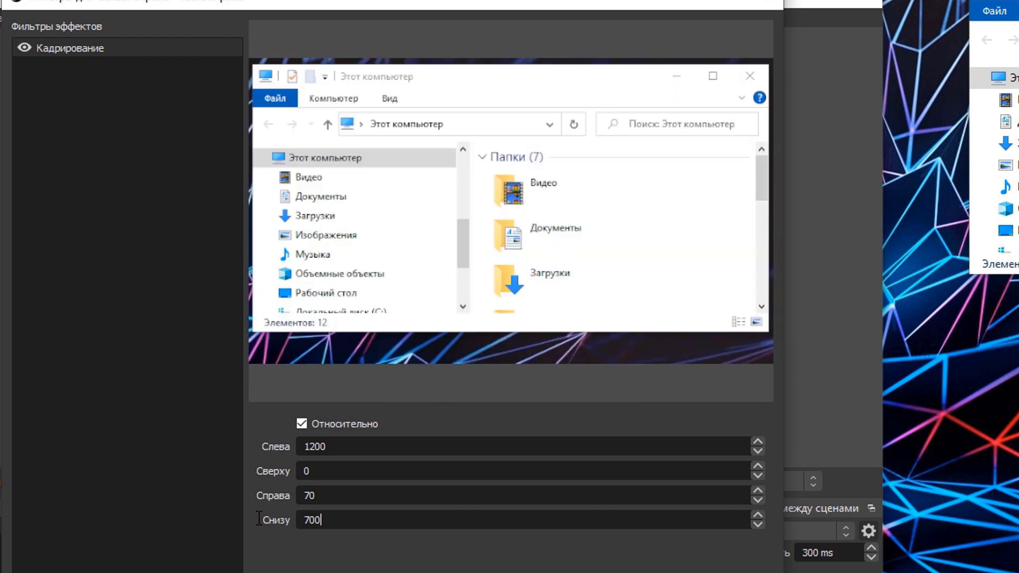
{"action": "key", "text": "BackSpace"}
{"action": "key", "text": "BackSpace"}
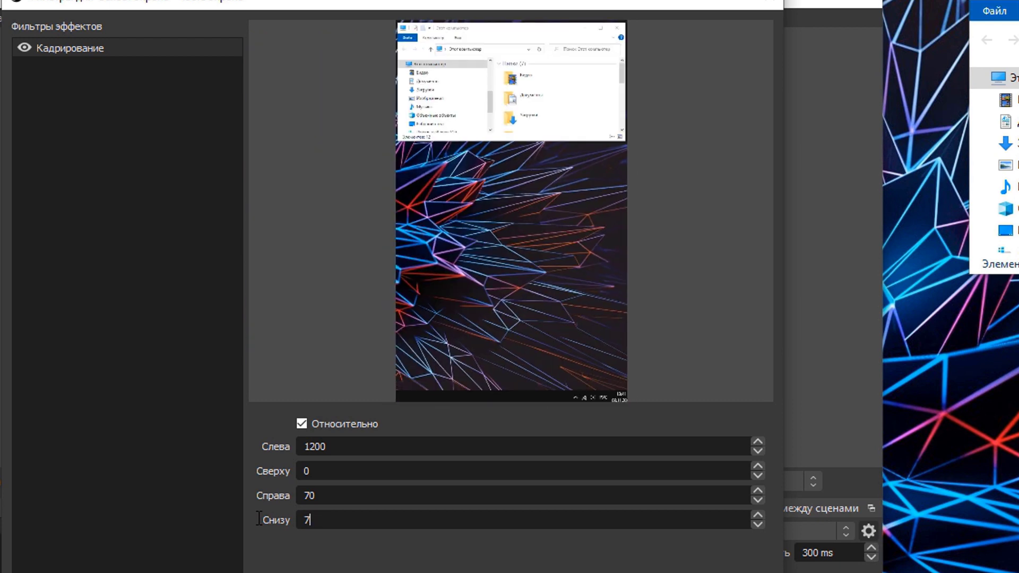
{"action": "type", "text": "50"}
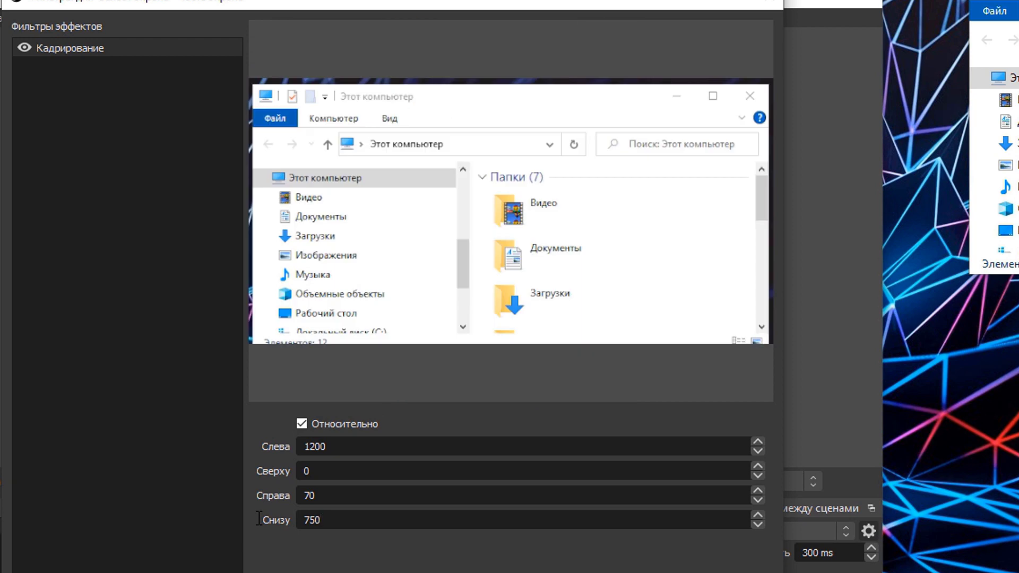
{"action": "key", "text": "BackSpace"}
{"action": "key", "text": "BackSpace"}
{"action": "type", "text": "40"}
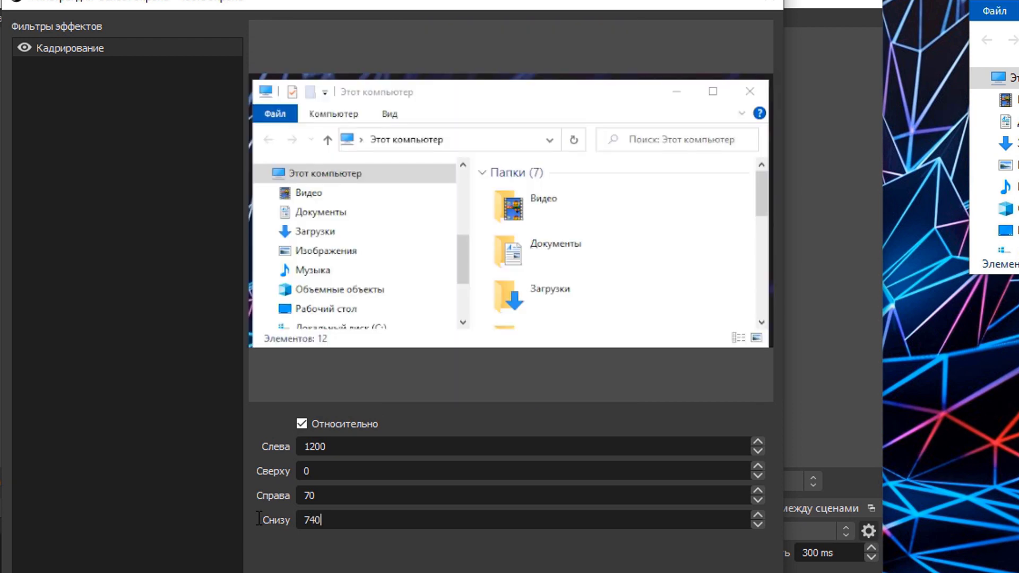
{"action": "key", "text": "BackSpace"}
{"action": "key", "text": "BackSpace"}
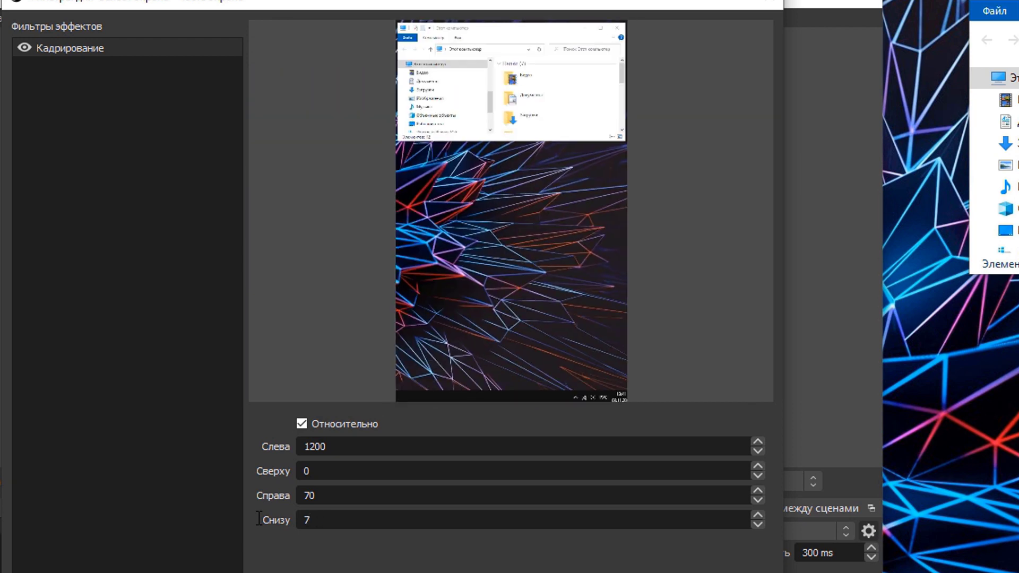
{"action": "type", "text": "30"}
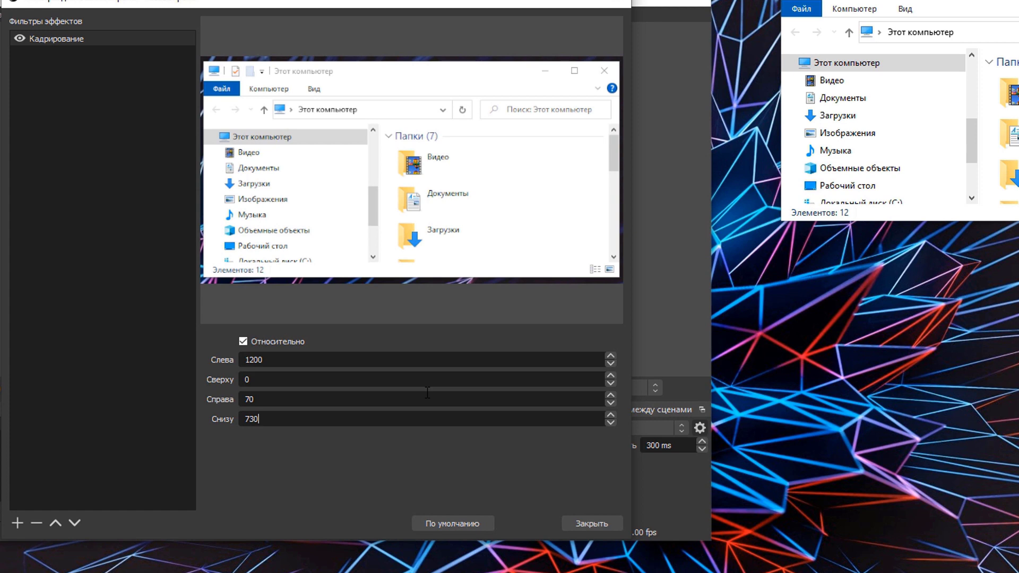
{"action": "left_click", "coordinate": [595, 522]}
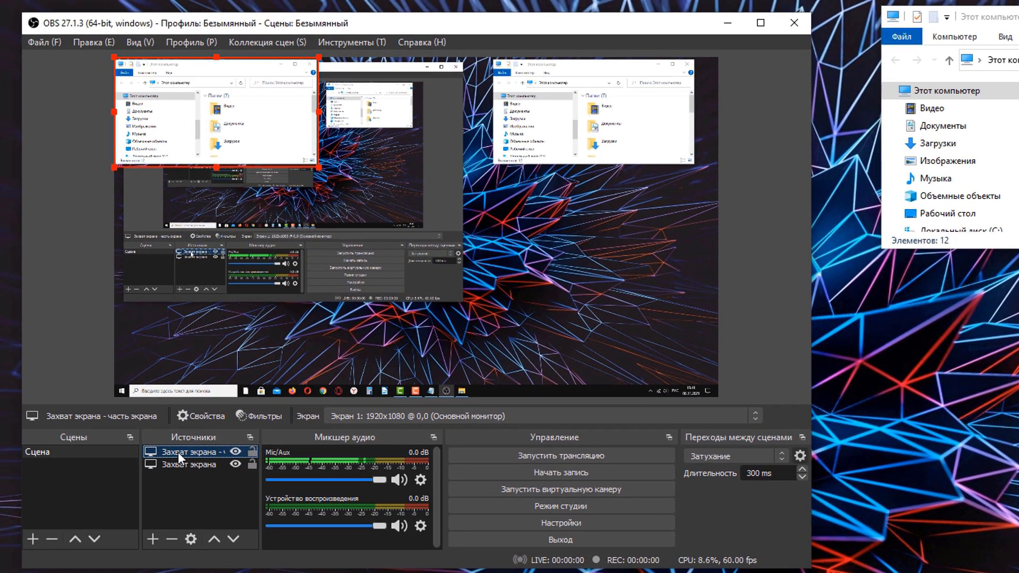
Resize the canvas and output to the size of the "Захват экрана - часть экрана" source and accept the resolution change.
{"action": "right_click", "coordinate": [104, 425]}
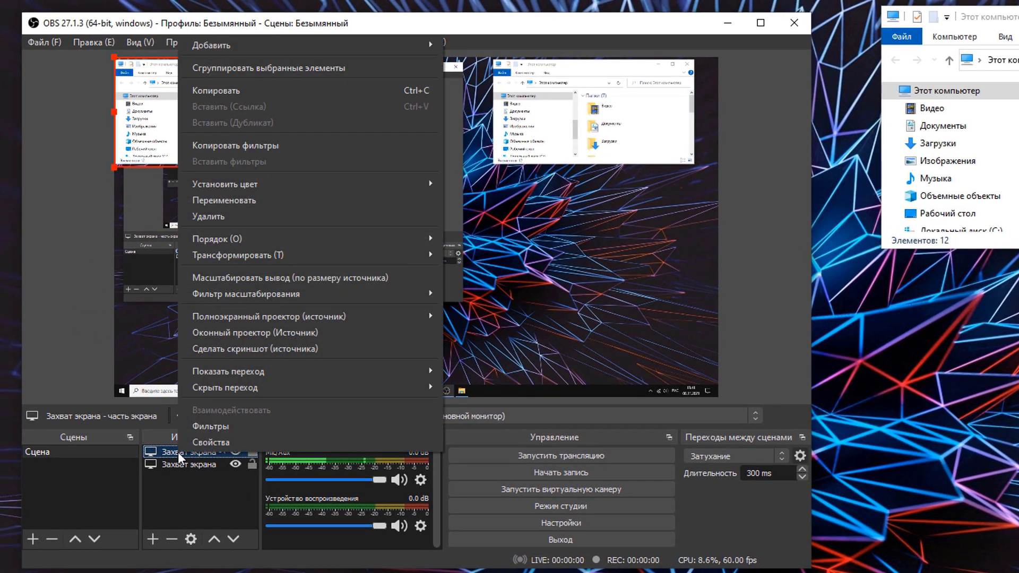
{"action": "left_click", "coordinate": [253, 281]}
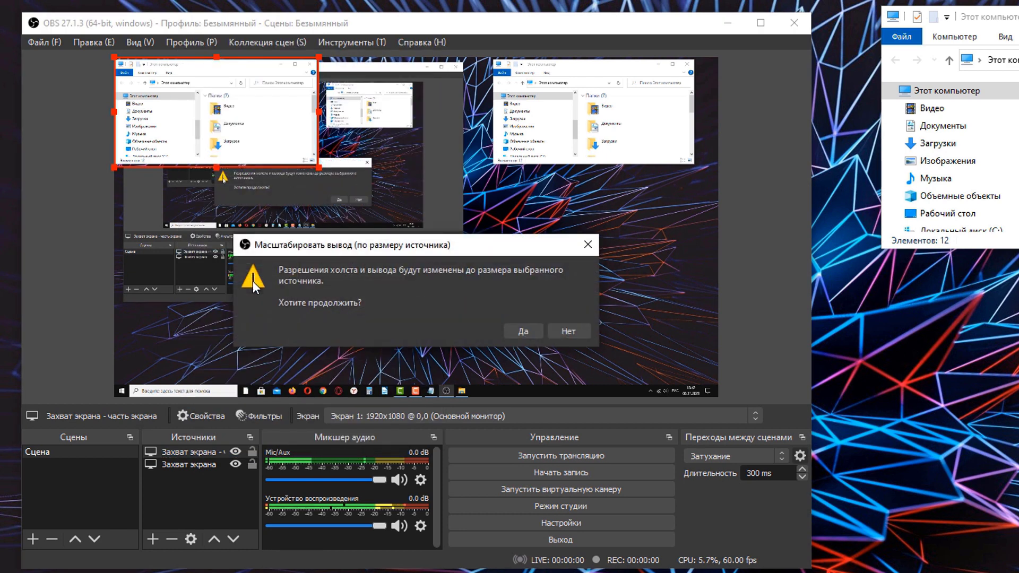
{"action": "left_click", "coordinate": [521, 328]}
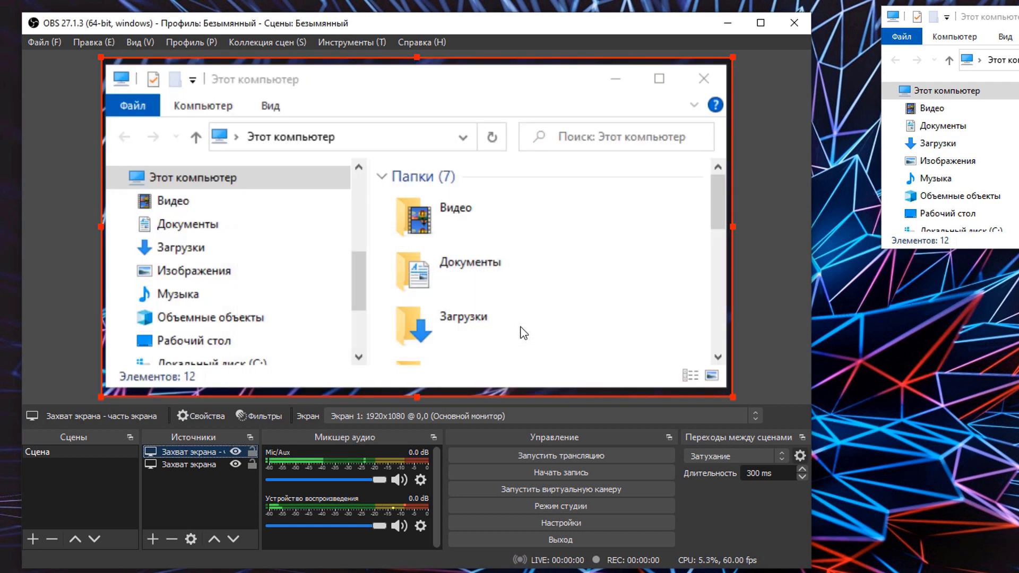
Record a short test clip of the cropped area and play it back from the recordings folder, closing the player after viewing.
{"action": "left_click", "coordinate": [562, 473]}
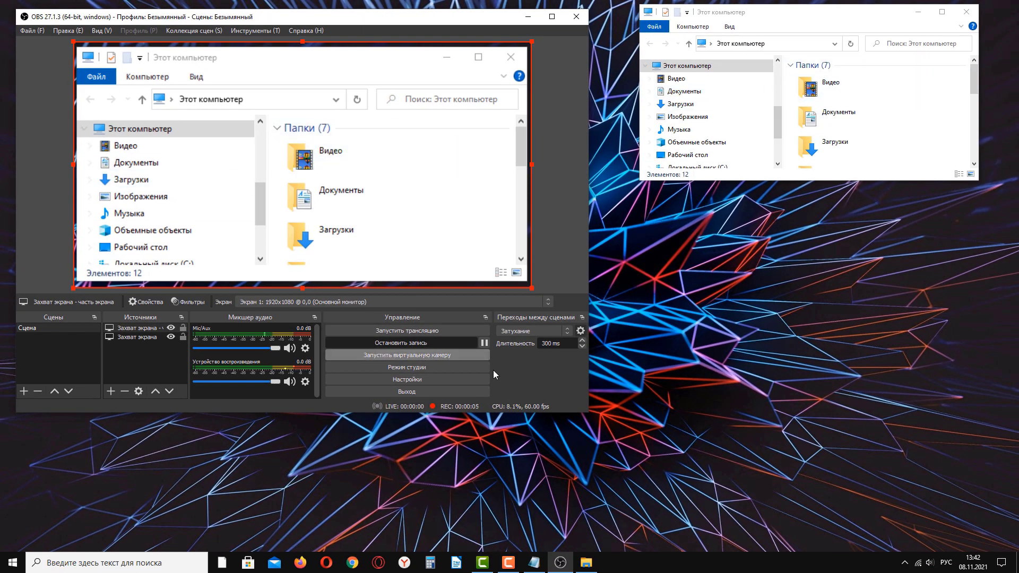
{"action": "left_click", "coordinate": [421, 341]}
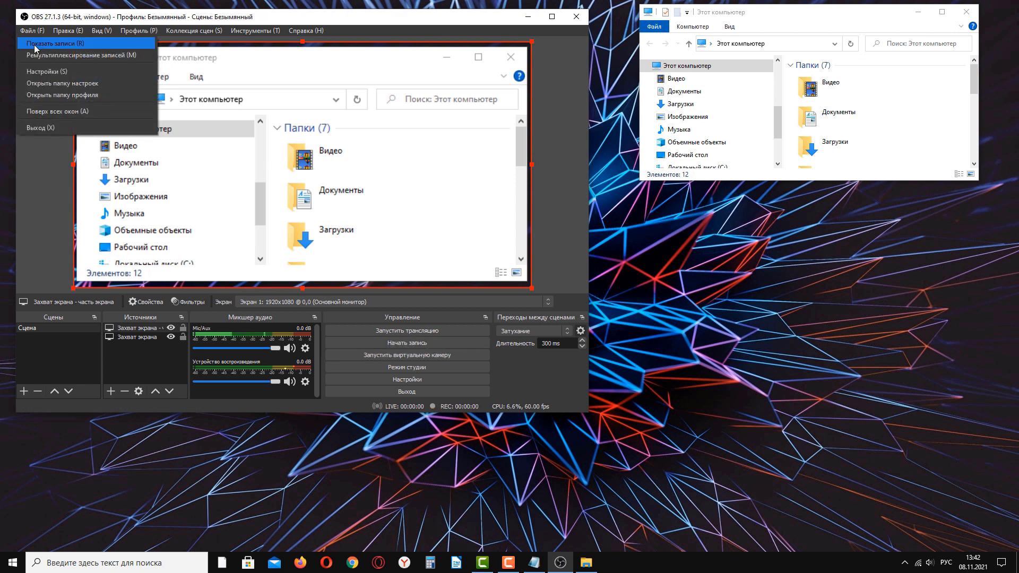
{"action": "left_click", "coordinate": [34, 44]}
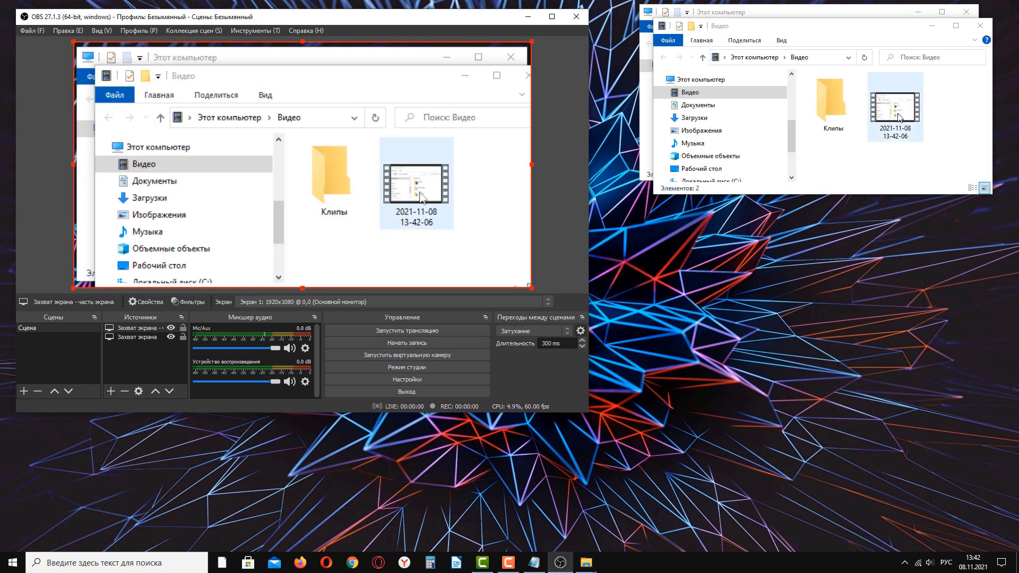
{"action": "double_click", "coordinate": [902, 113]}
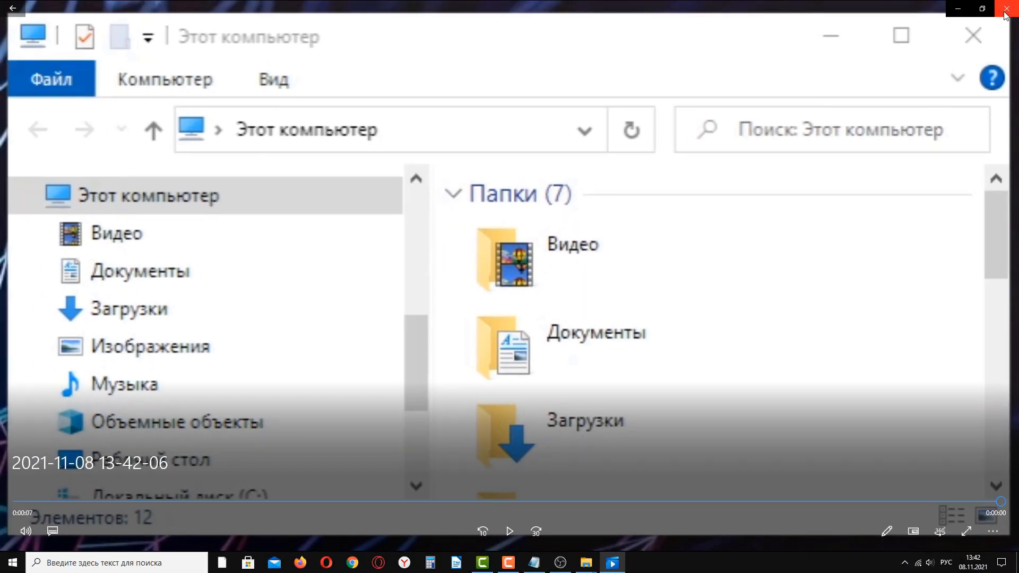
{"action": "left_click", "coordinate": [1005, 11]}
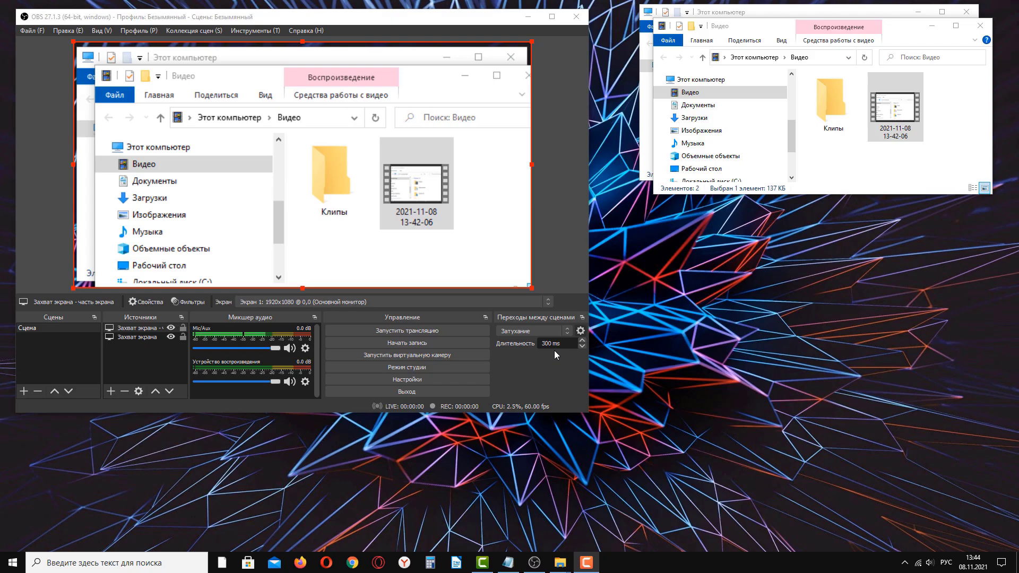
Maximize the OBS window and resize the canvas and output to the size of the full "Захват экрана" source.
{"action": "left_click", "coordinate": [552, 17]}
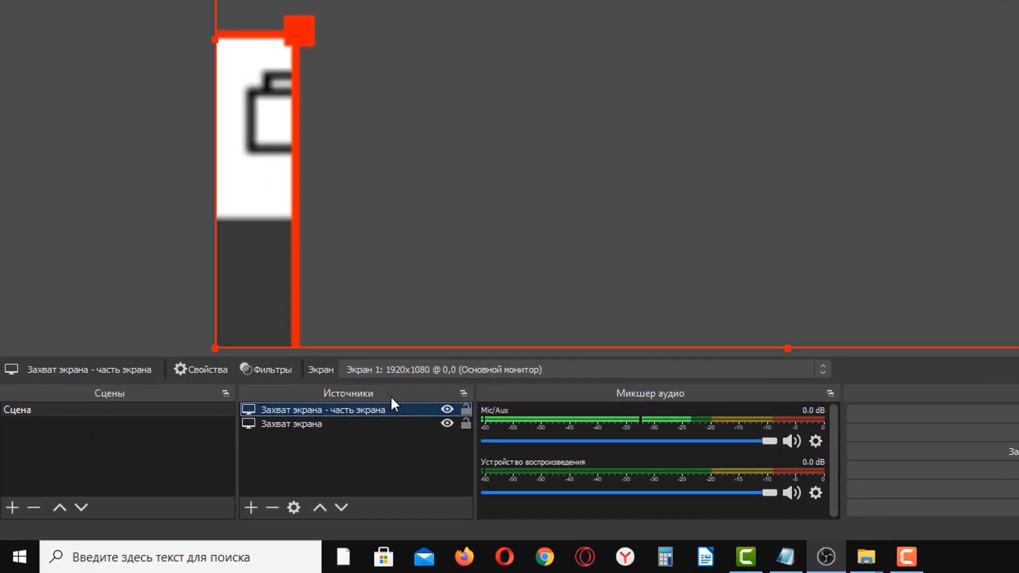
{"action": "left_click", "coordinate": [293, 423]}
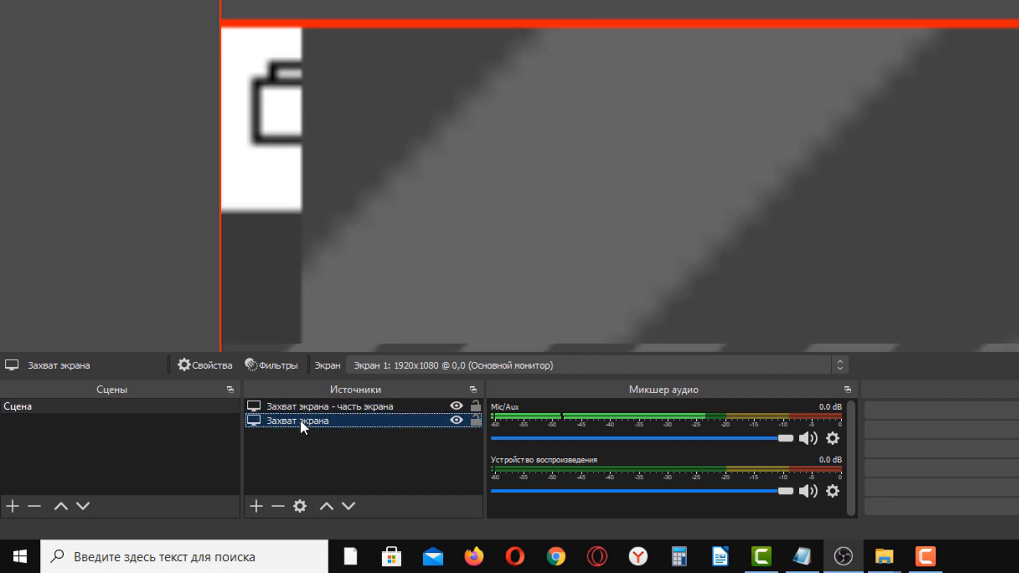
{"action": "right_click", "coordinate": [300, 421]}
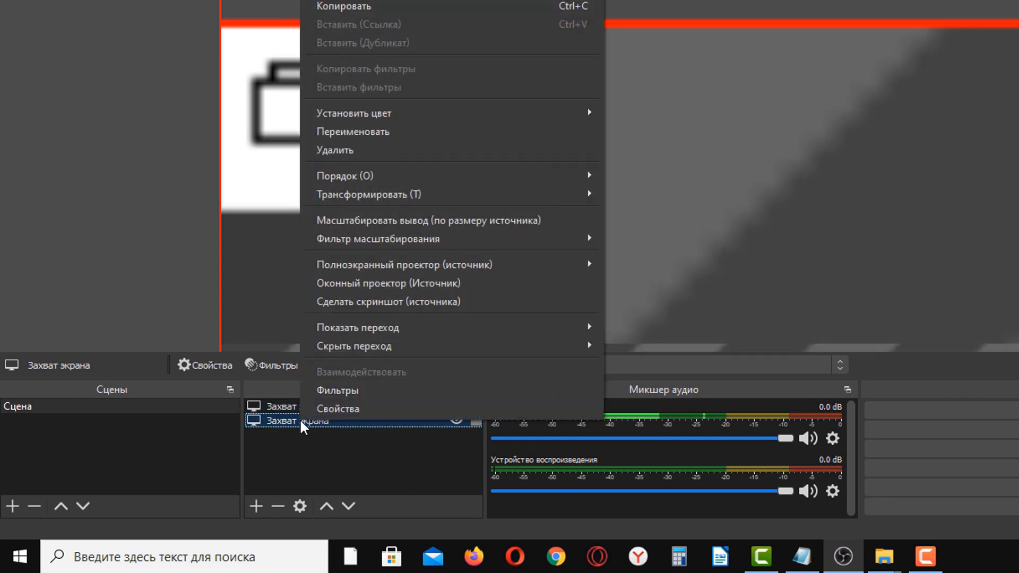
{"action": "left_click", "coordinate": [418, 218]}
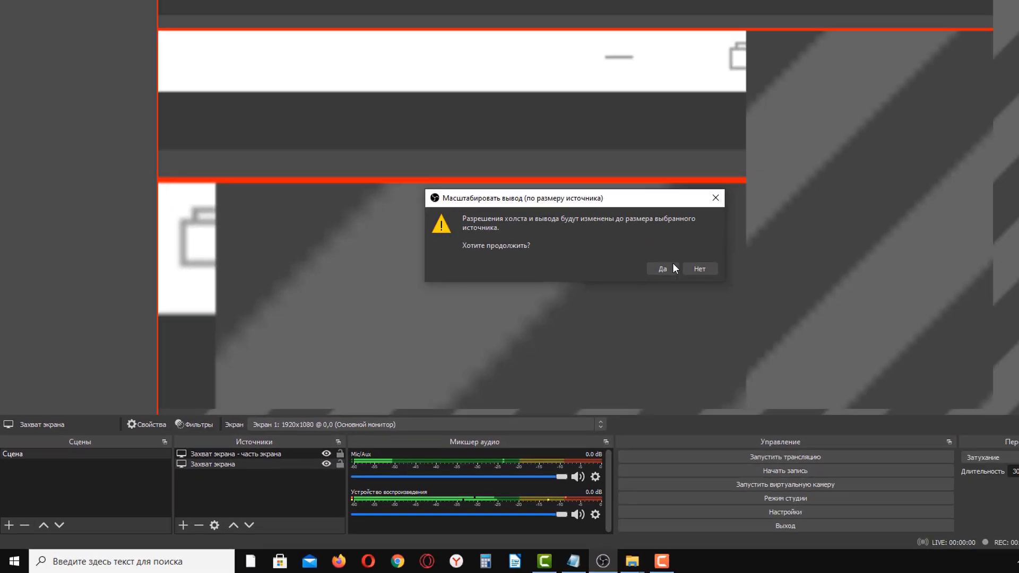
{"action": "left_click", "coordinate": [908, 156]}
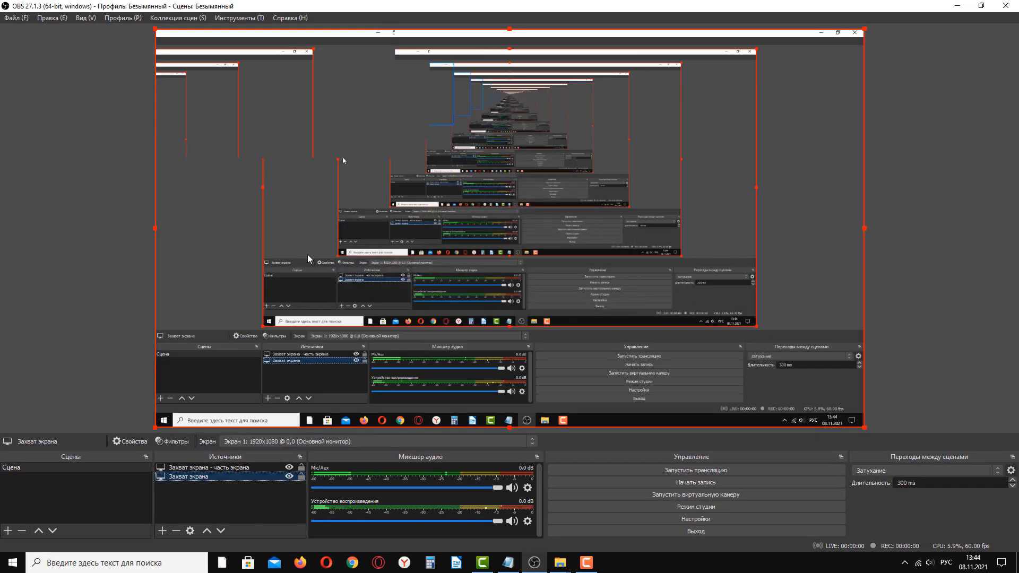